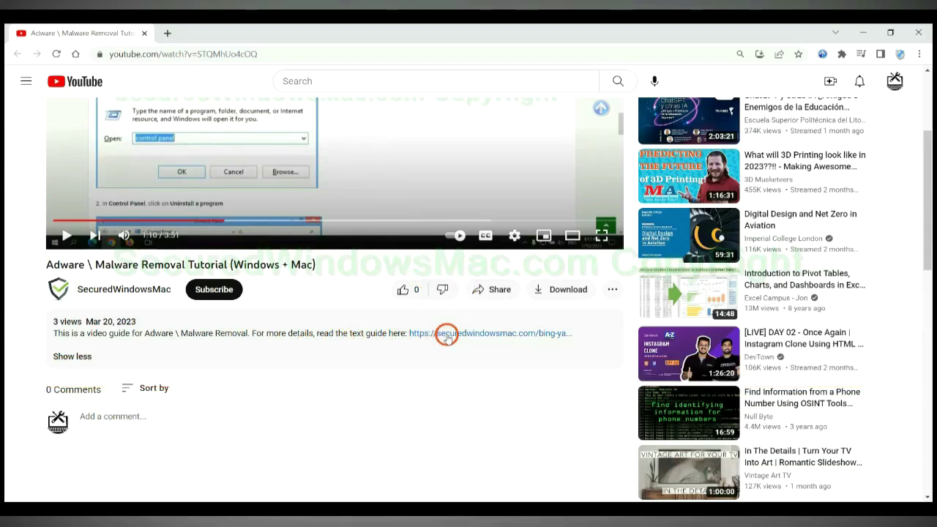
- Open the securedwindowsmac.com Bing \ Yahoo Redirect guide and scroll to 'Instant Automatic Removal'
left_click(447, 335)
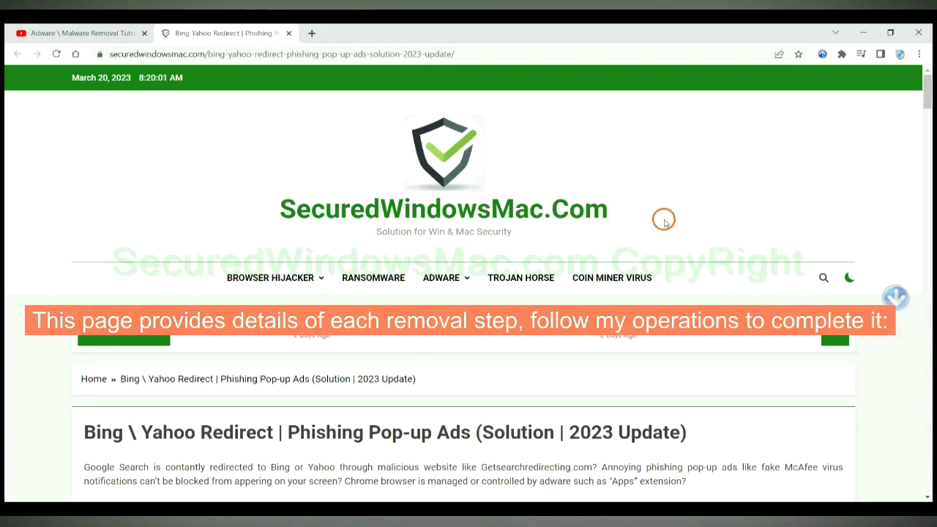
scroll(664, 220, "down", 2)
scroll(663, 220, "down", 4)
scroll(664, 219, "down", 4)
scroll(664, 219, "down", 4)
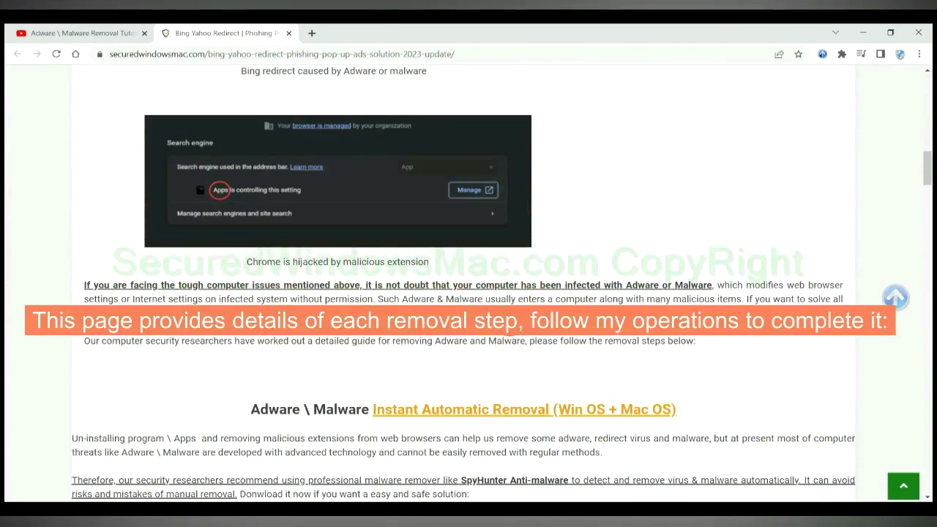
scroll(507, 324, "down", 1)
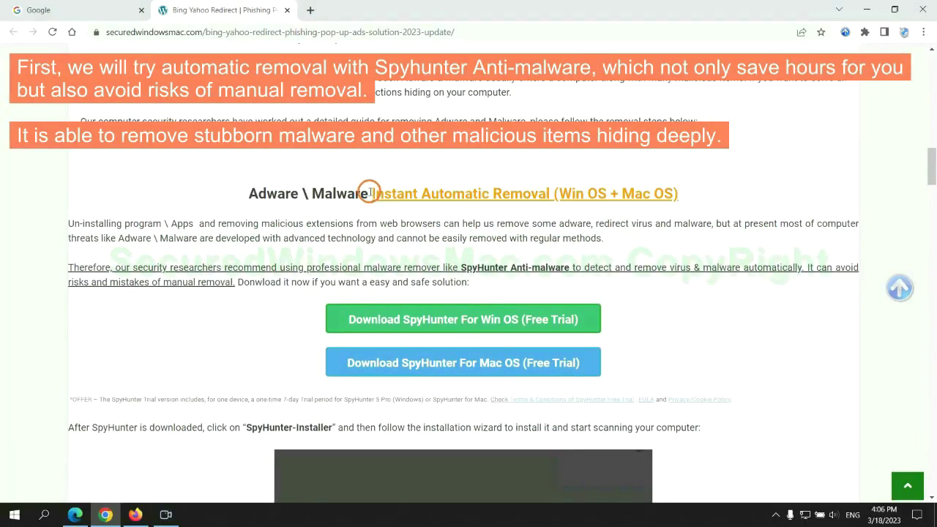
left_click_drag(369, 191, 548, 193)
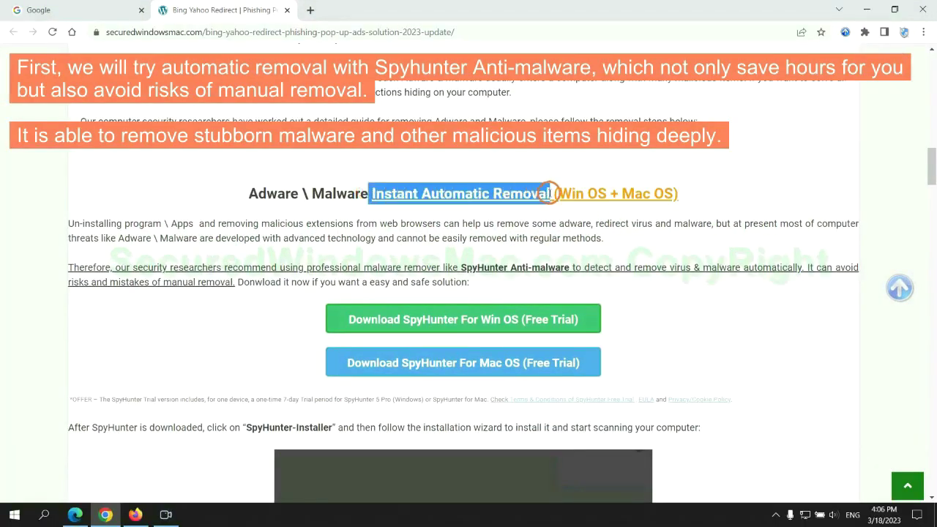
left_click(468, 162)
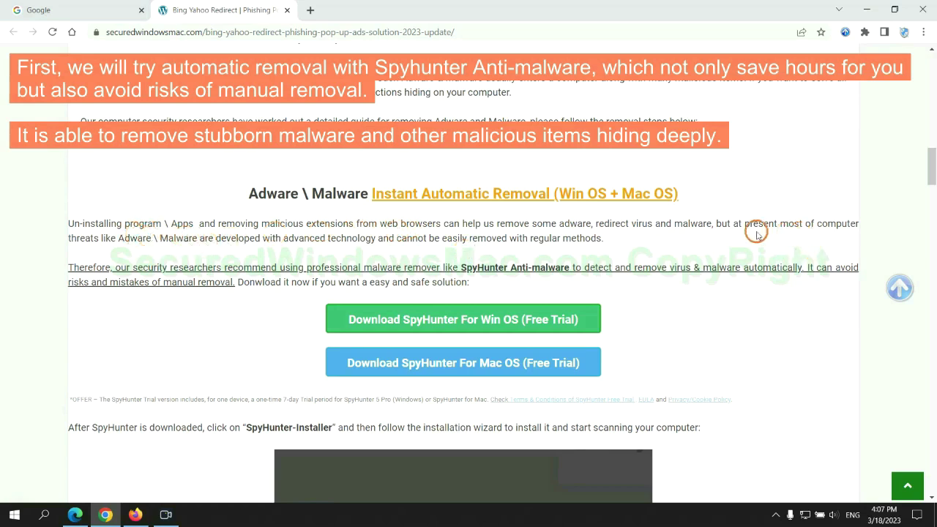
scroll(465, 265, "down", 1)
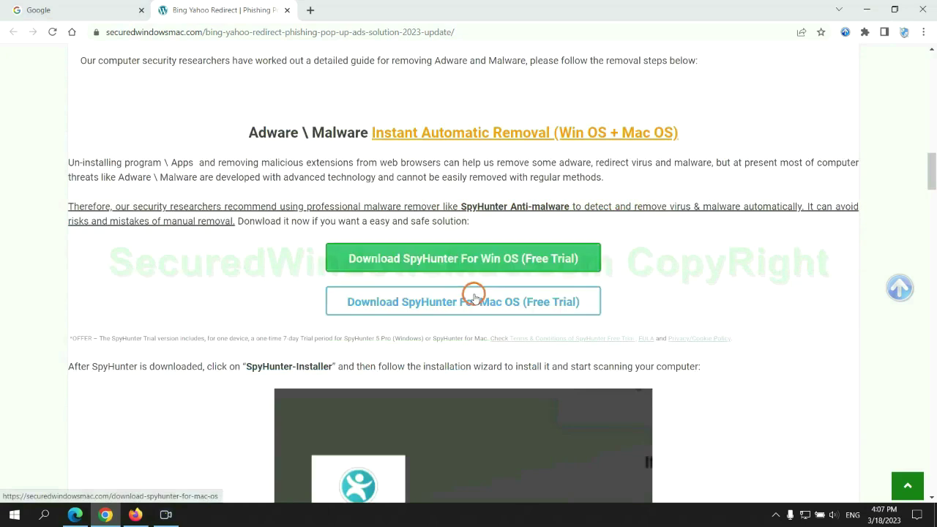
- Keep the SpyHunter for Windows installer despite Chrome's warning and launch it
scroll(473, 297, "down", 1)
scroll(473, 295, "down", 1)
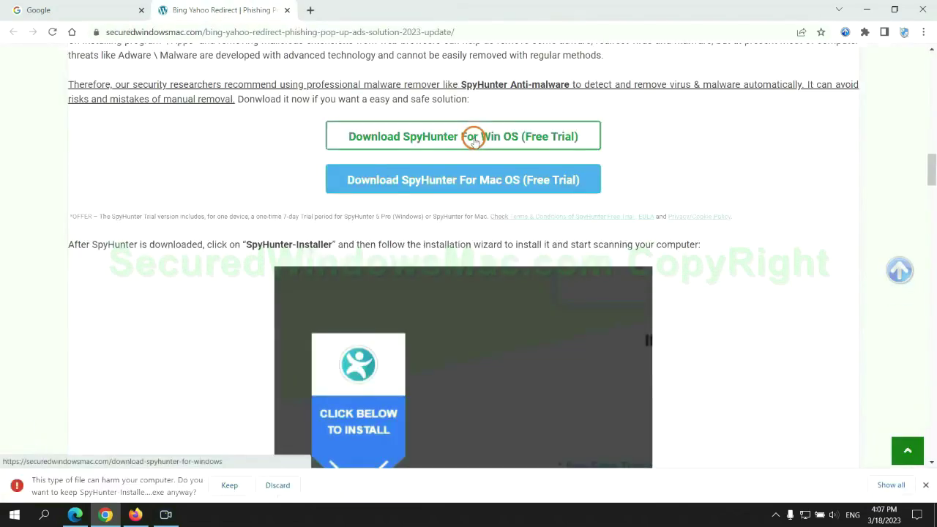
left_click(228, 485)
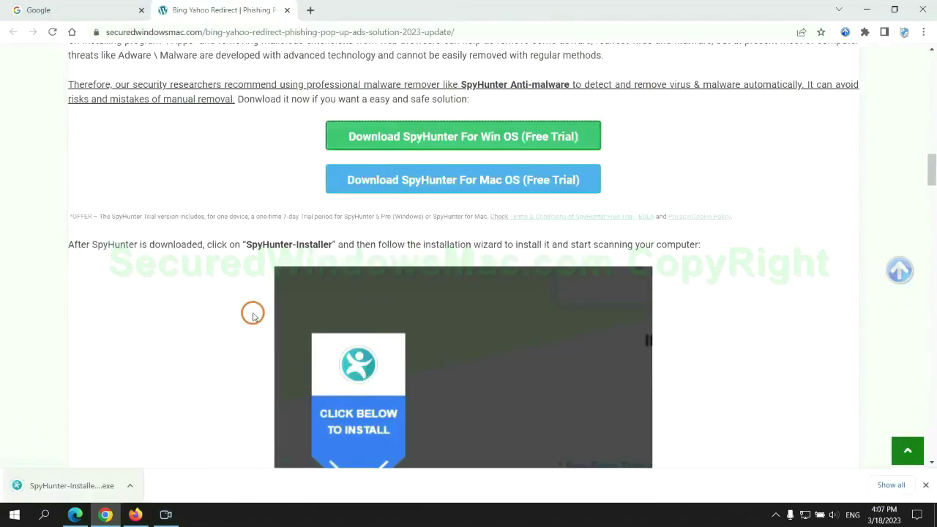
left_click(89, 486)
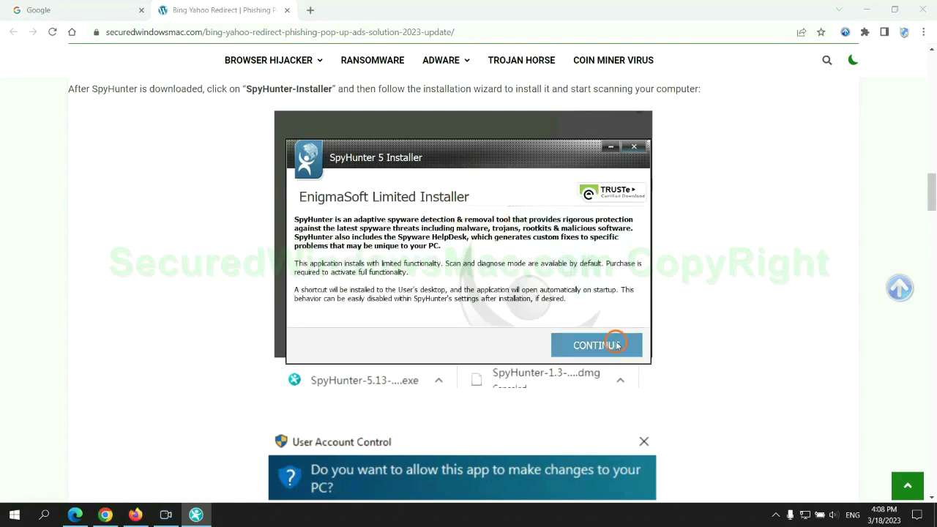
- Install SpyHunter 5 accepting the EULA, pass the scan results, and choose the 7-day free trial
left_click(617, 345)
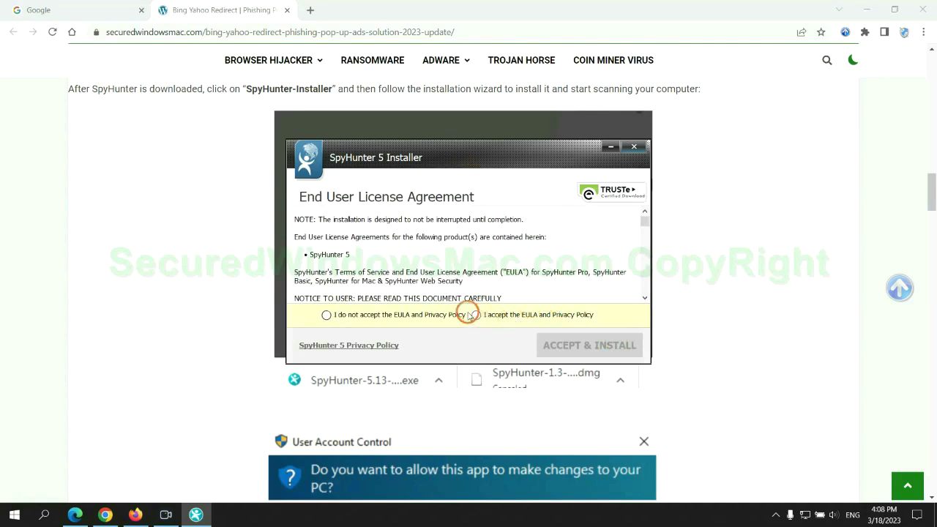
left_click(474, 314)
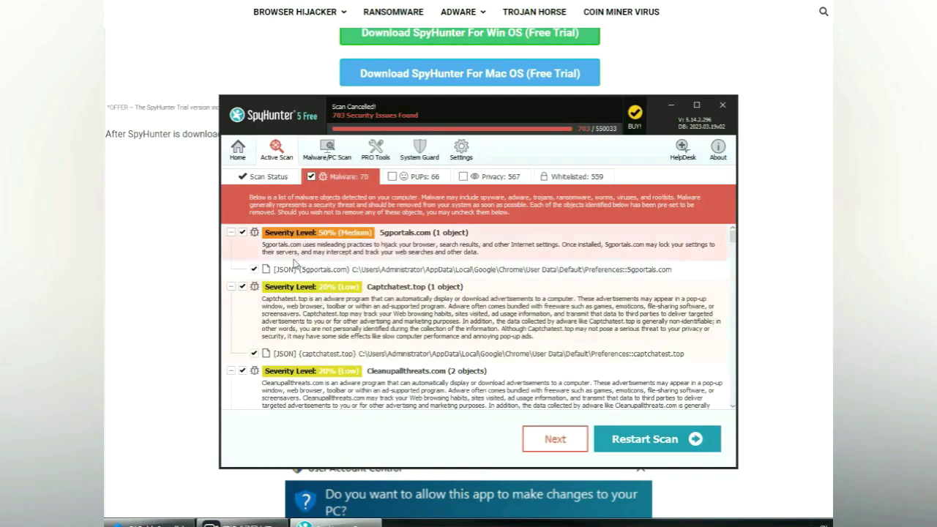
left_click(573, 443)
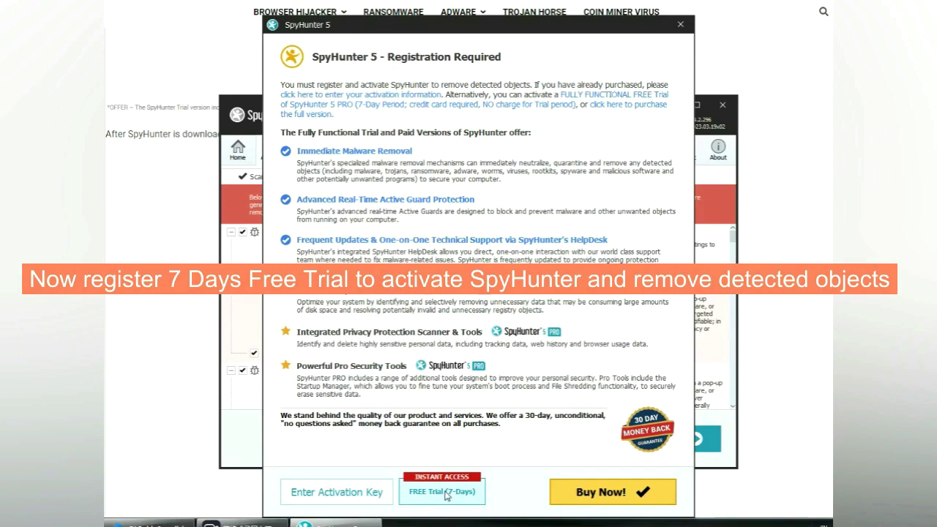
left_click(444, 493)
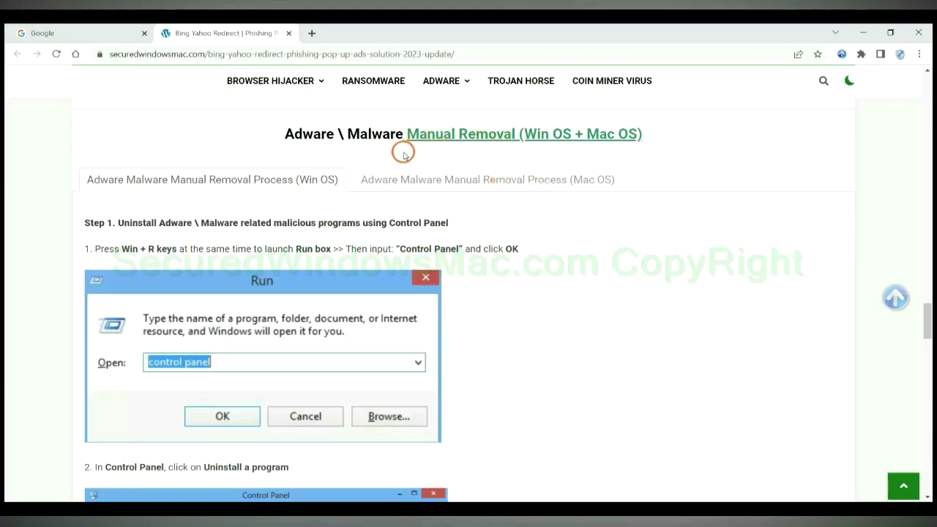
- Preview the Mac OS manual removal steps, then reach the Win OS Step 1 Control Panel uninstall
left_click_drag(523, 136, 571, 136)
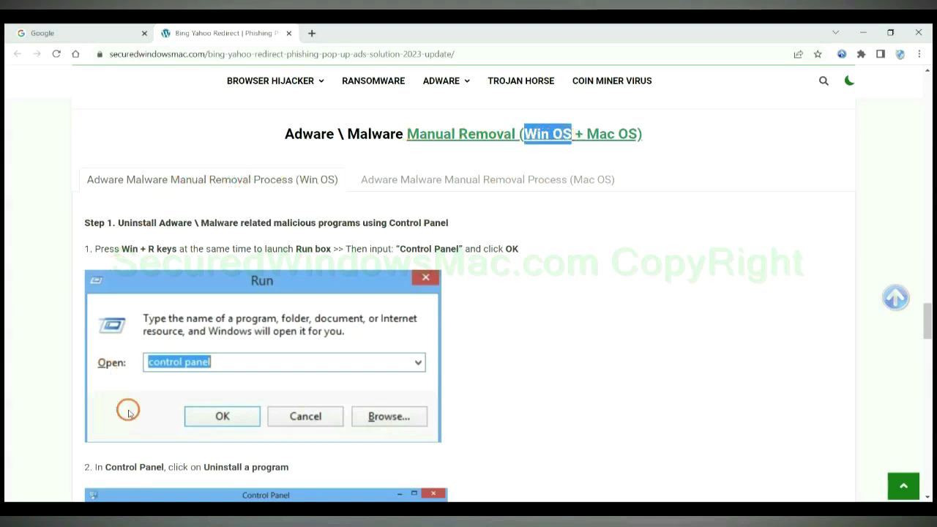
left_click_drag(585, 134, 636, 134)
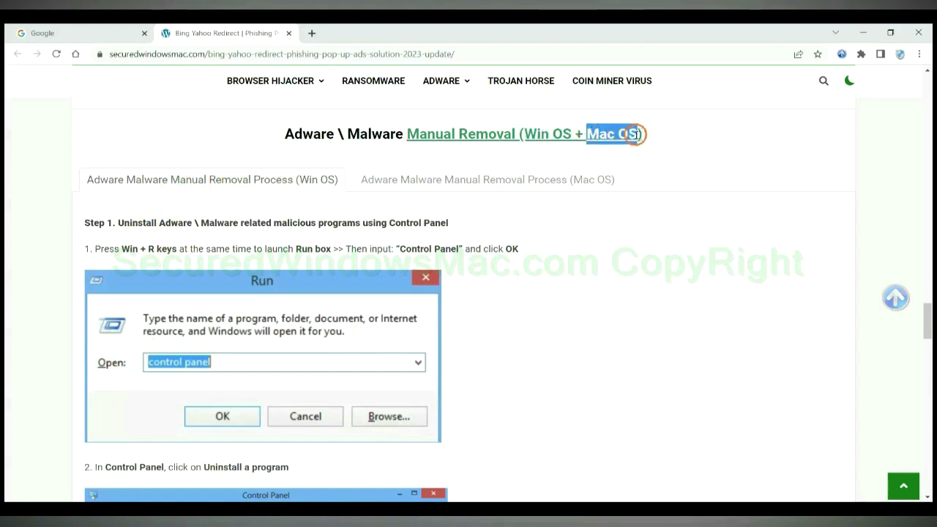
left_click(479, 179)
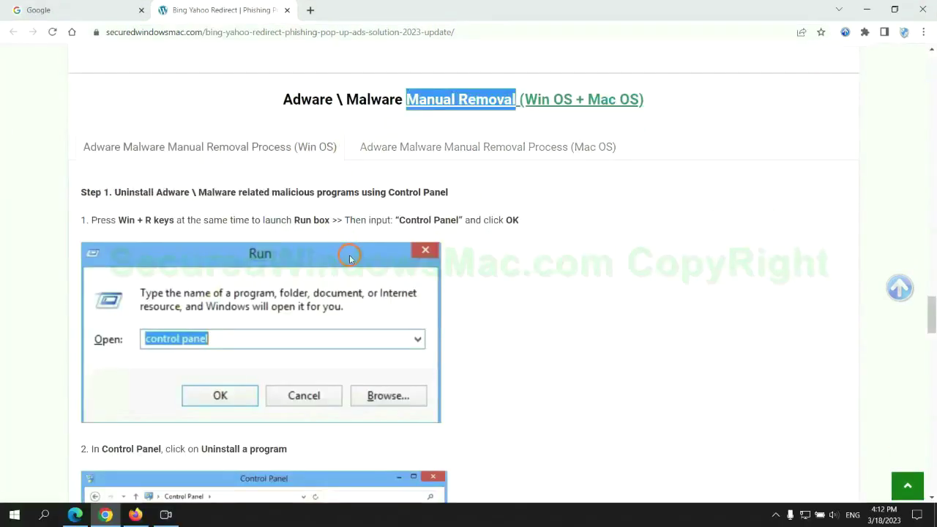
scroll(350, 258, "up", 1)
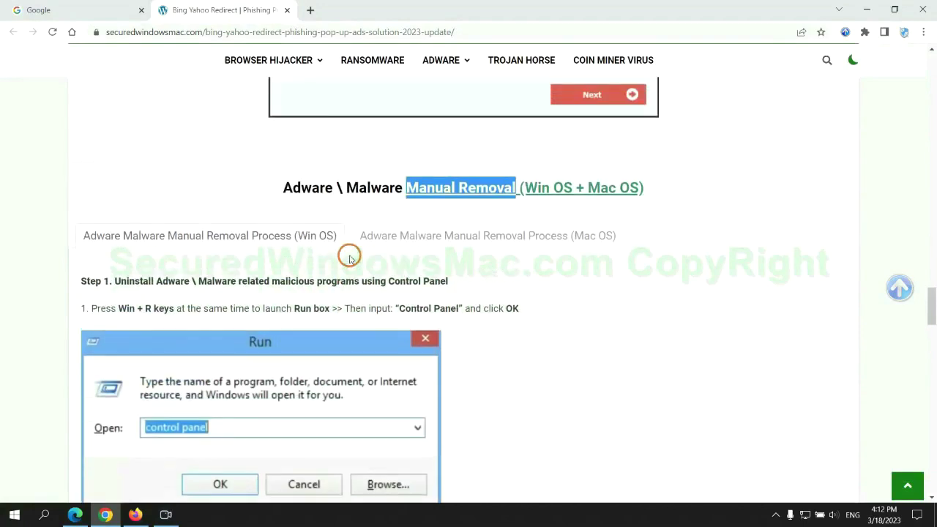
scroll(297, 243, "down", 2)
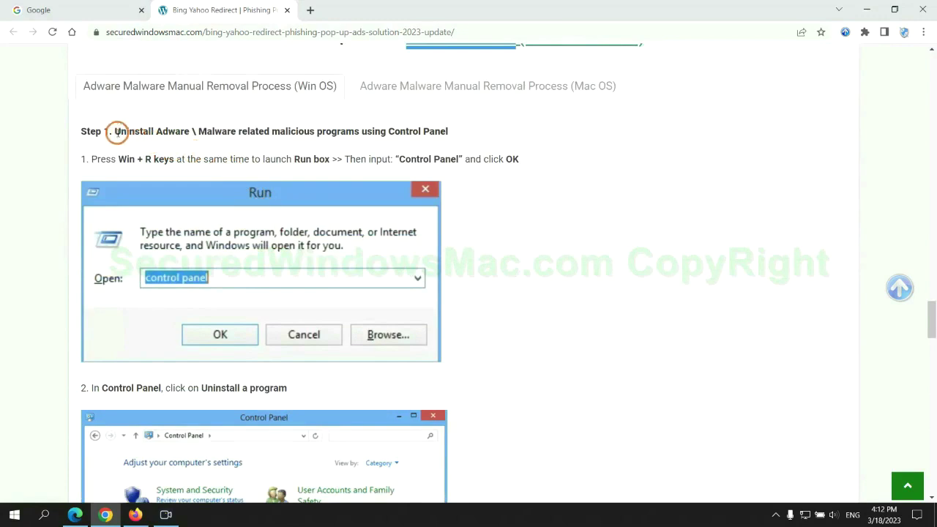
left_click_drag(117, 133, 356, 133)
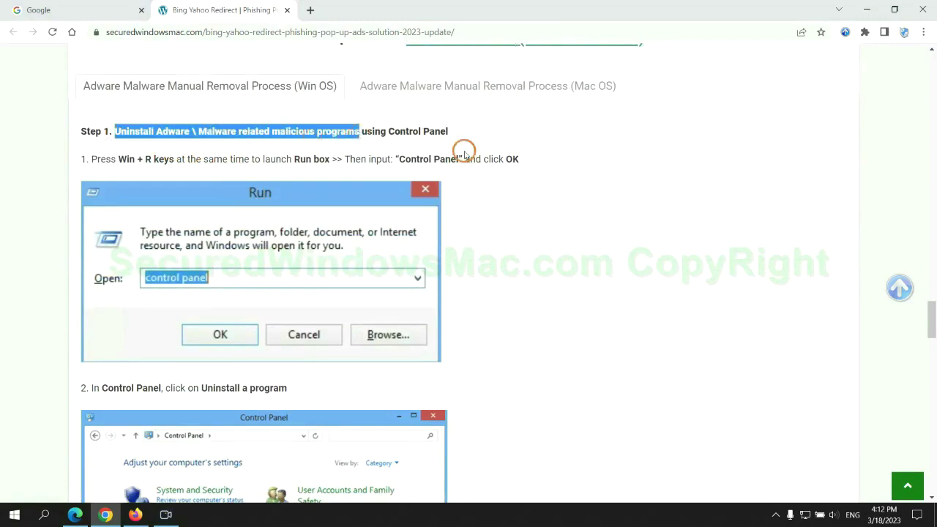
left_click(622, 191)
scroll(583, 193, "down", 2)
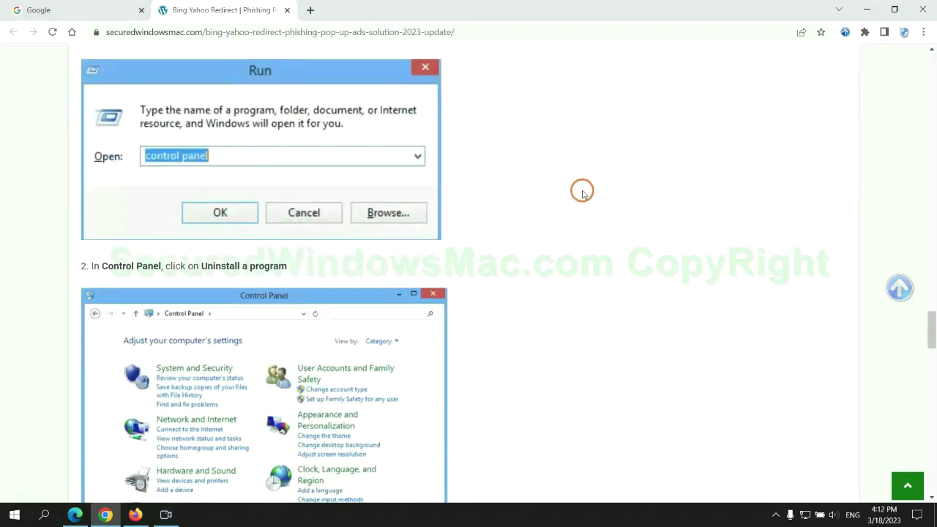
- Open Control Panel's installed programs, show Lantern's Uninstall/Change option, then close the window
key("super+r")
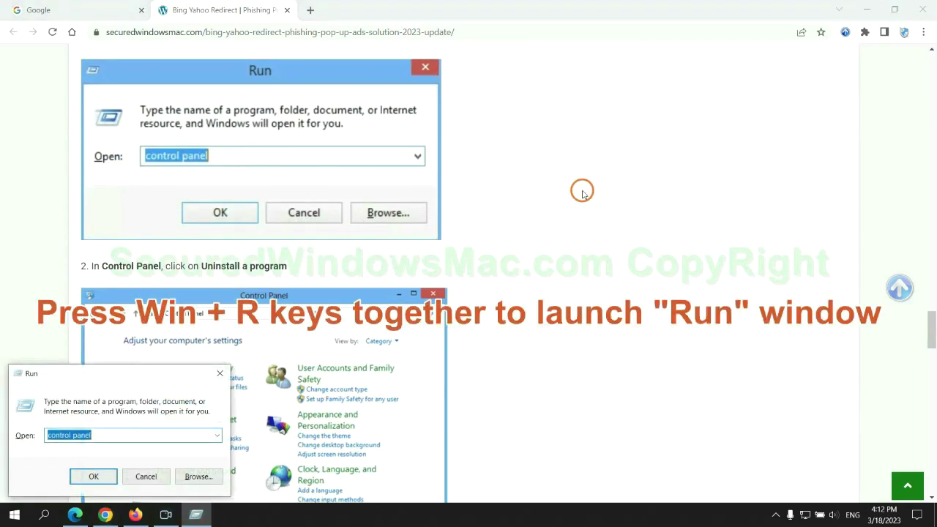
type("control")
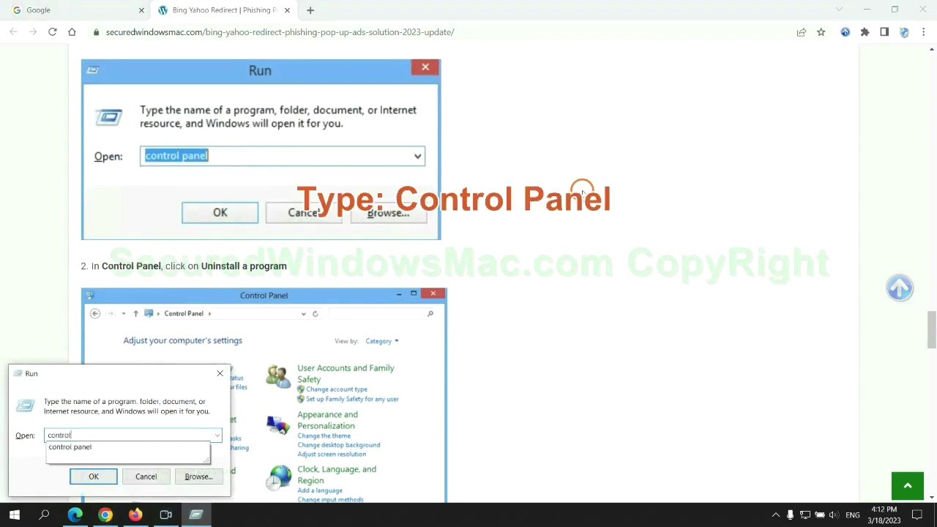
type("nel")
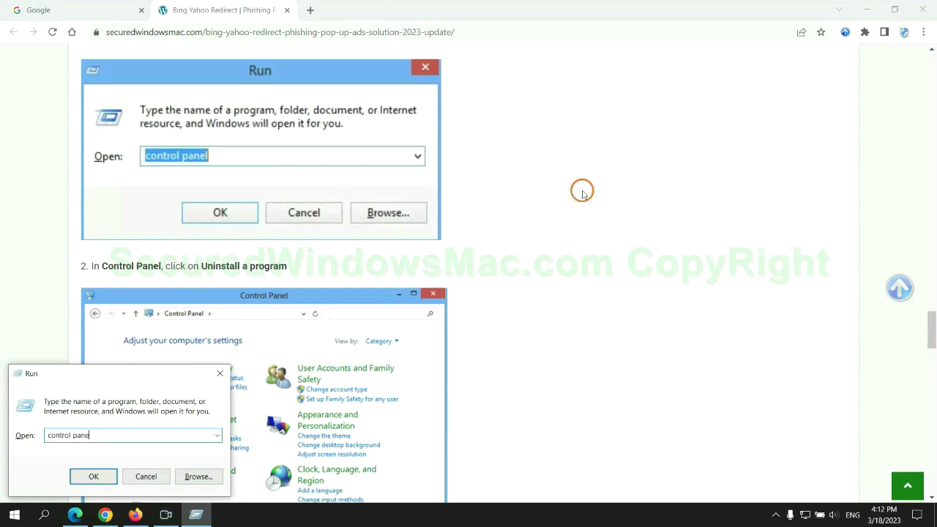
key("Return")
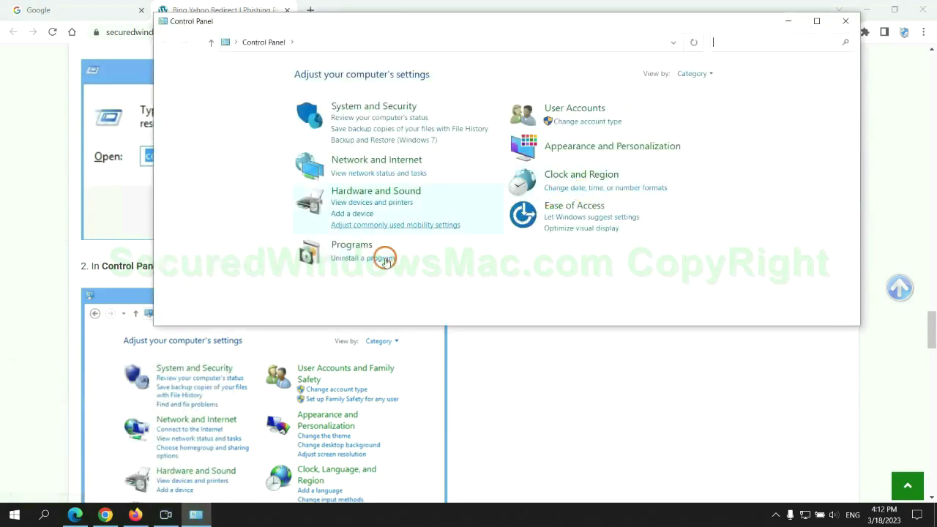
left_click(369, 258)
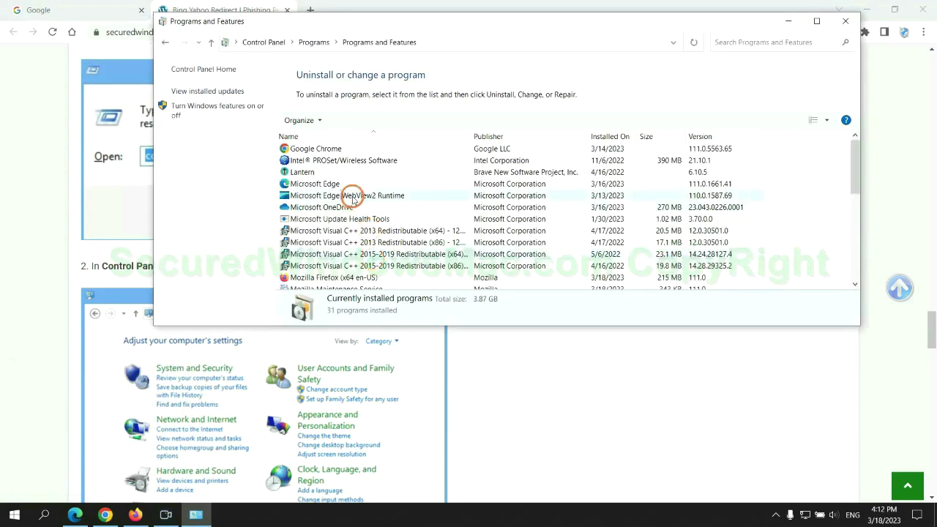
right_click(322, 175)
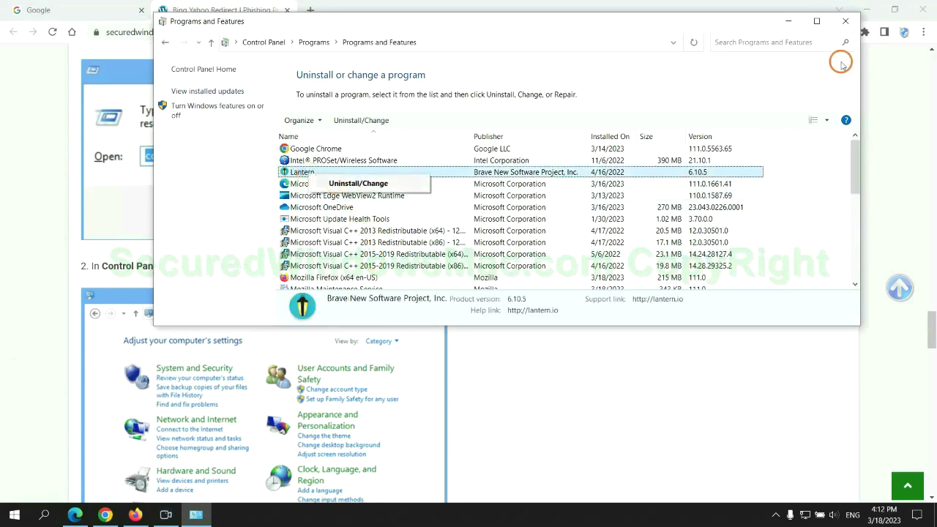
left_click(844, 20)
- Scroll the guide to Step 2 about removing malicious browser extensions
scroll(275, 314, "down", 3)
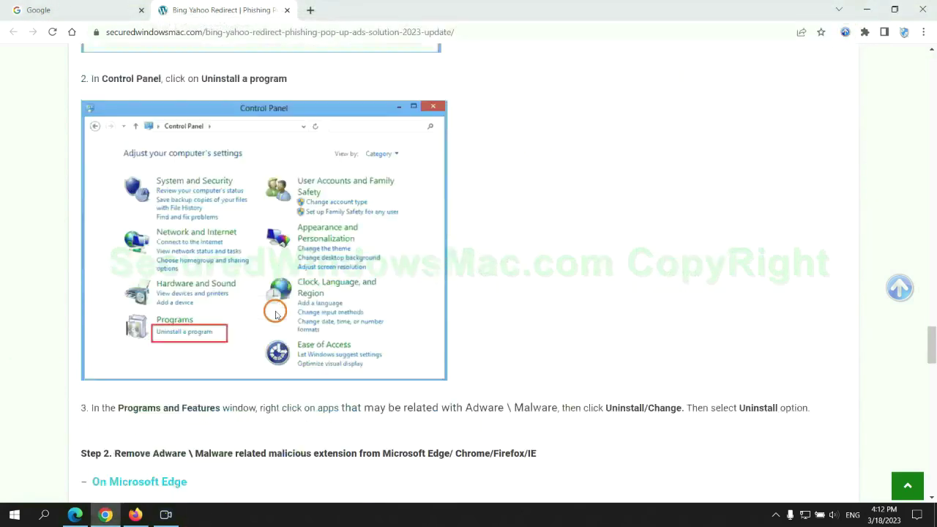
scroll(267, 304, "down", 3)
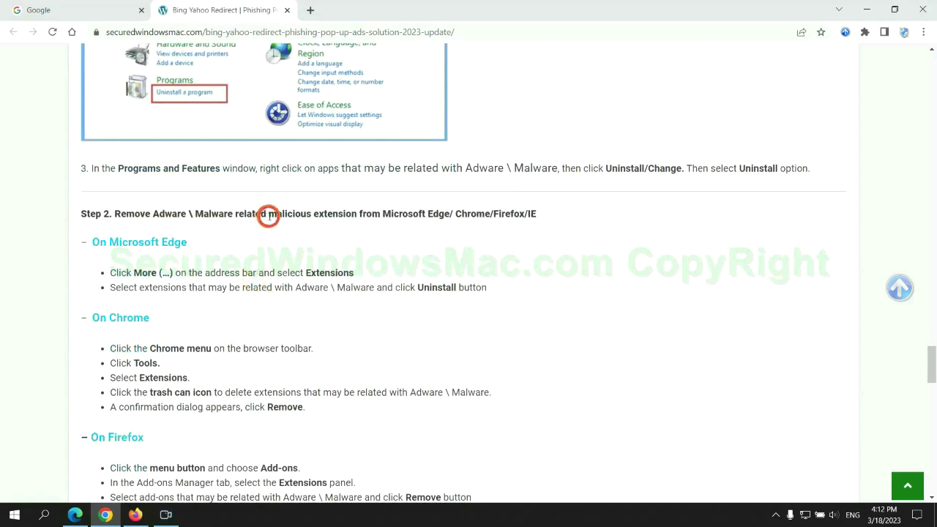
left_click_drag(268, 216, 364, 213)
left_click(371, 235)
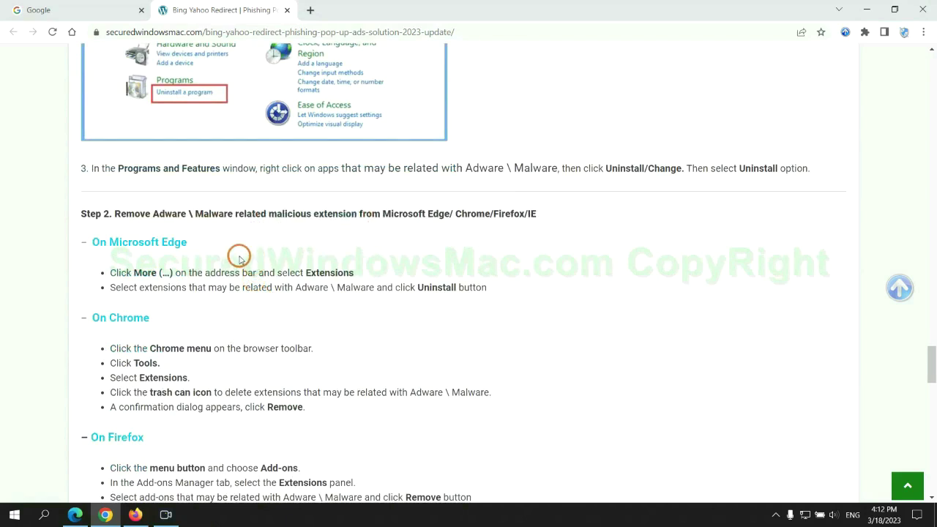
- Remove the McAfee WebAdvisor extension from Microsoft Edge and close the Extensions page
left_click(76, 514)
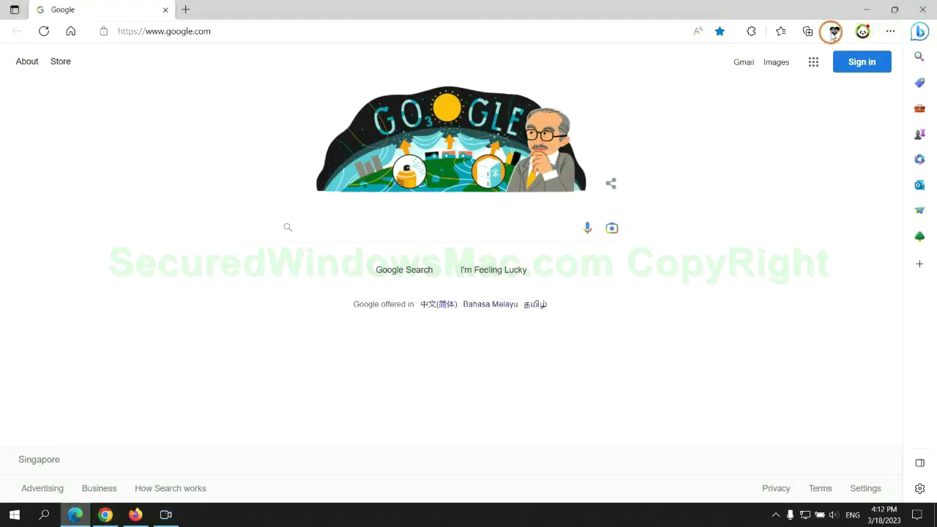
left_click(776, 33)
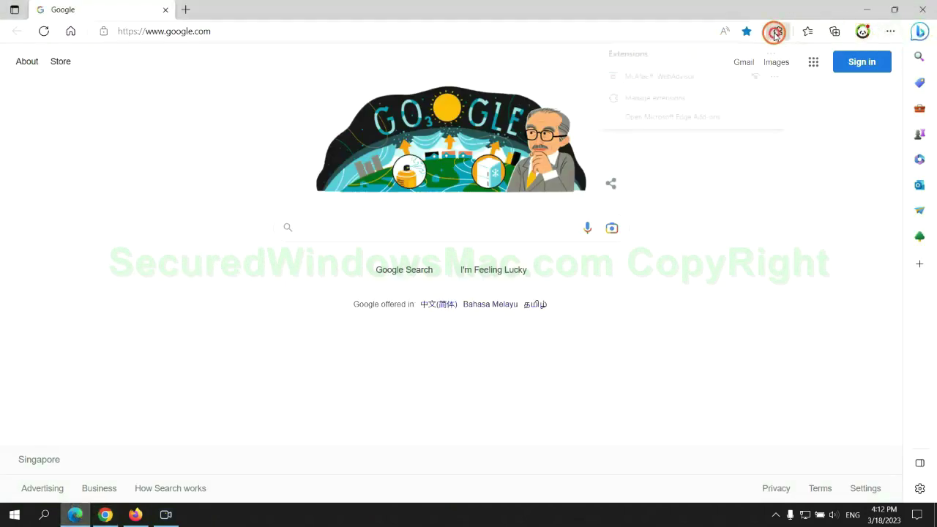
left_click(649, 99)
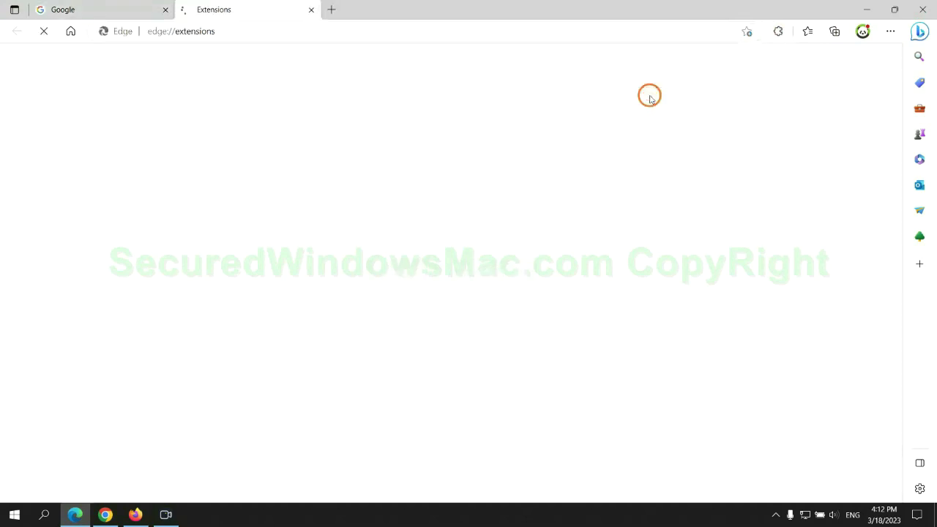
left_click(312, 218)
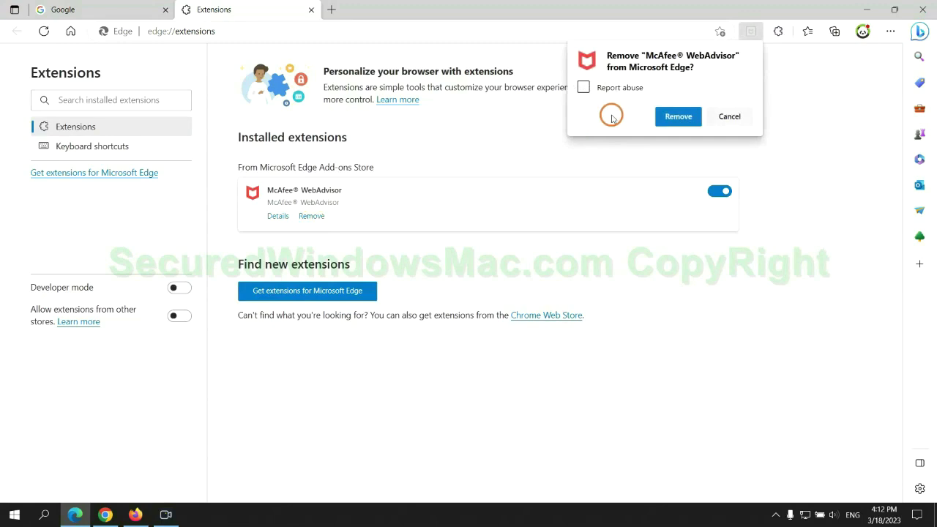
left_click(673, 115)
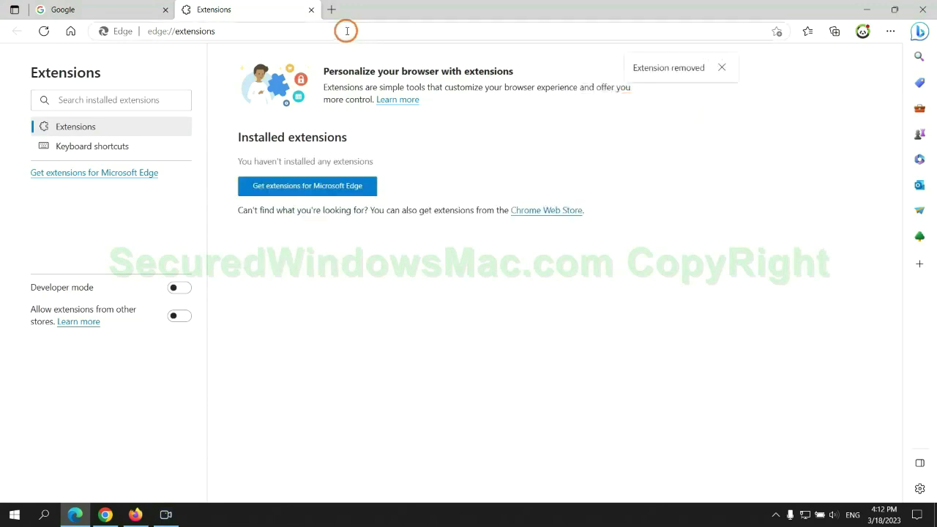
left_click(311, 10)
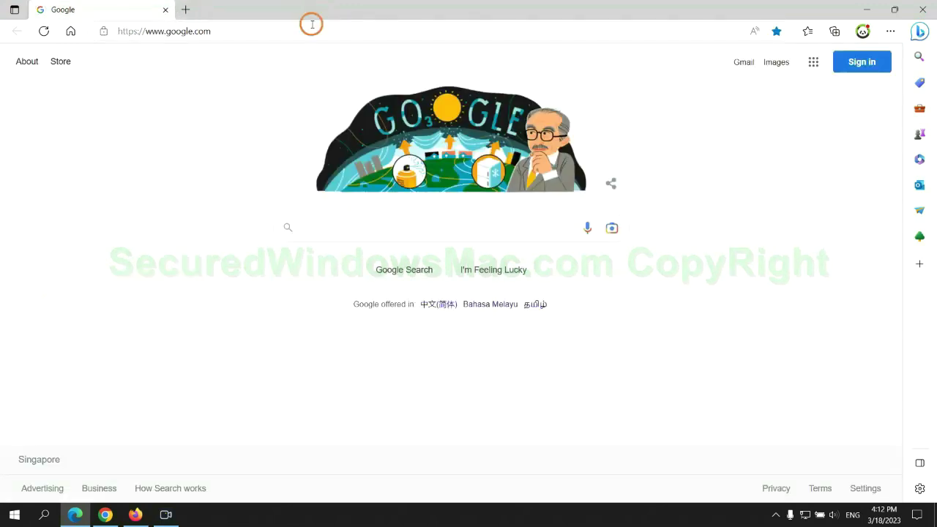
- Remove the Ecosia extension from Chrome's extensions page and close its feedback tab
left_click(114, 519)
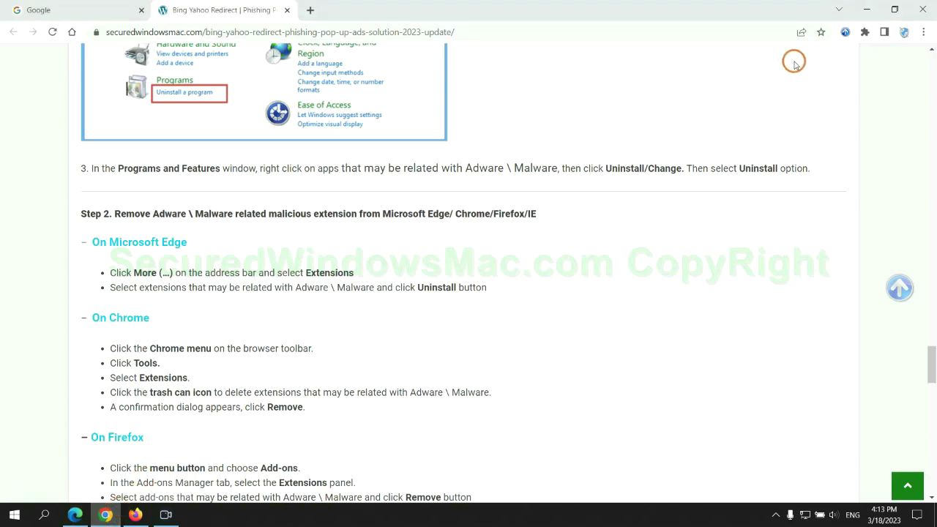
left_click(864, 32)
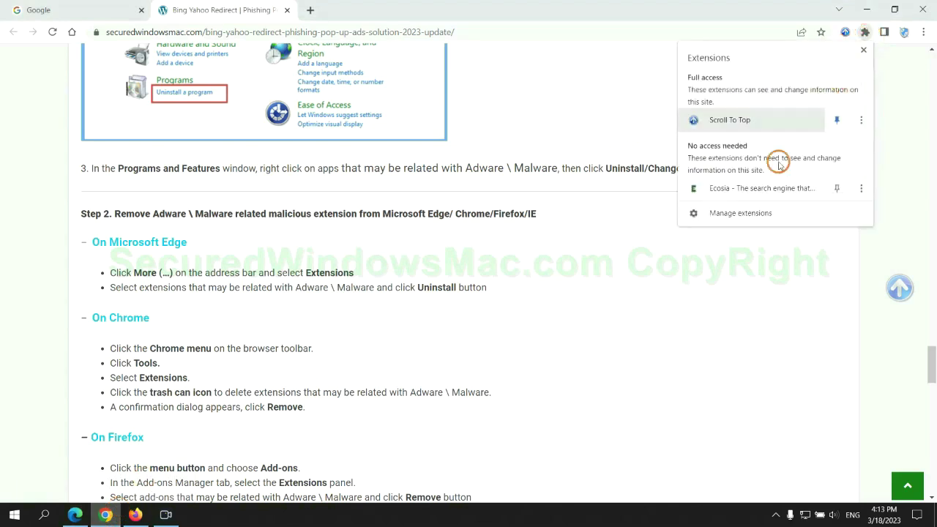
left_click(758, 213)
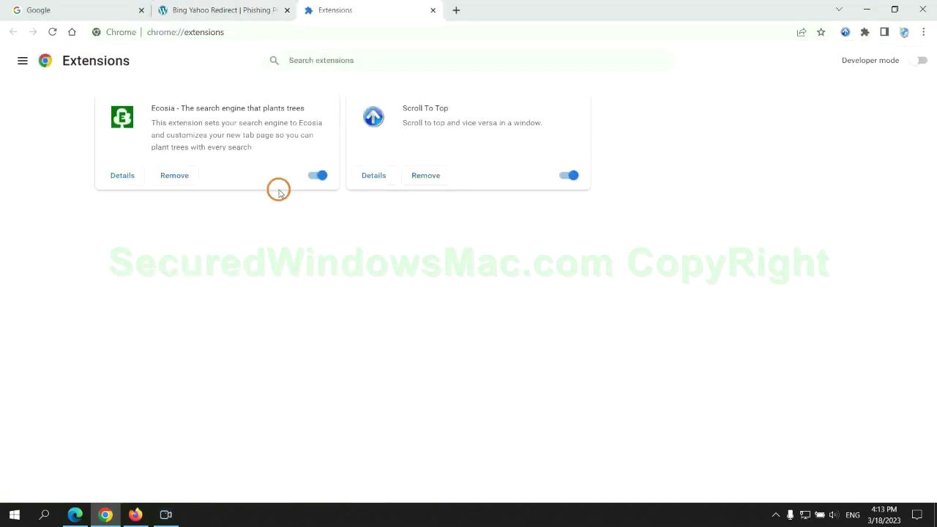
left_click(176, 176)
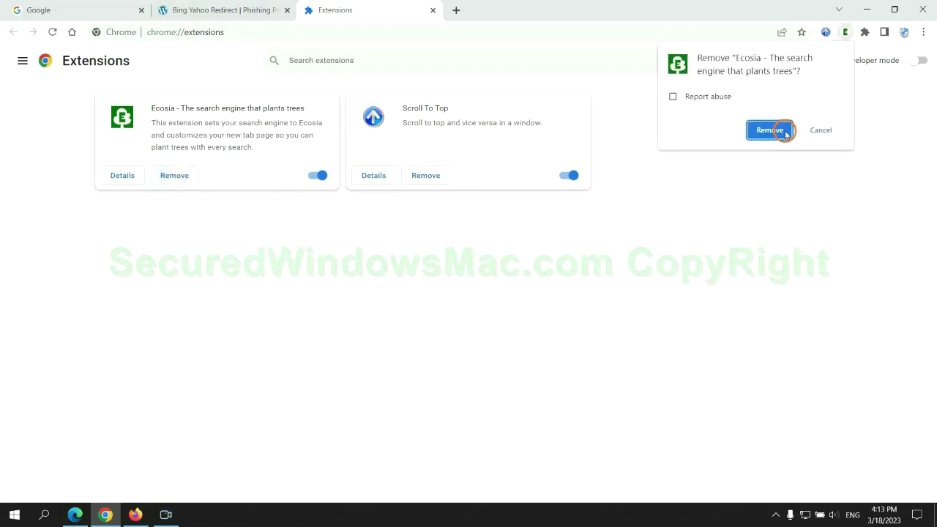
left_click(769, 129)
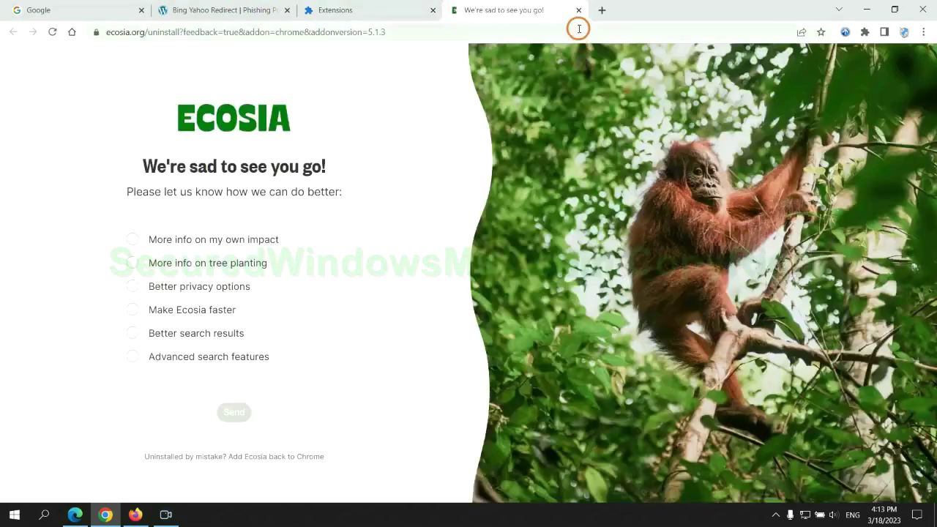
left_click(578, 11)
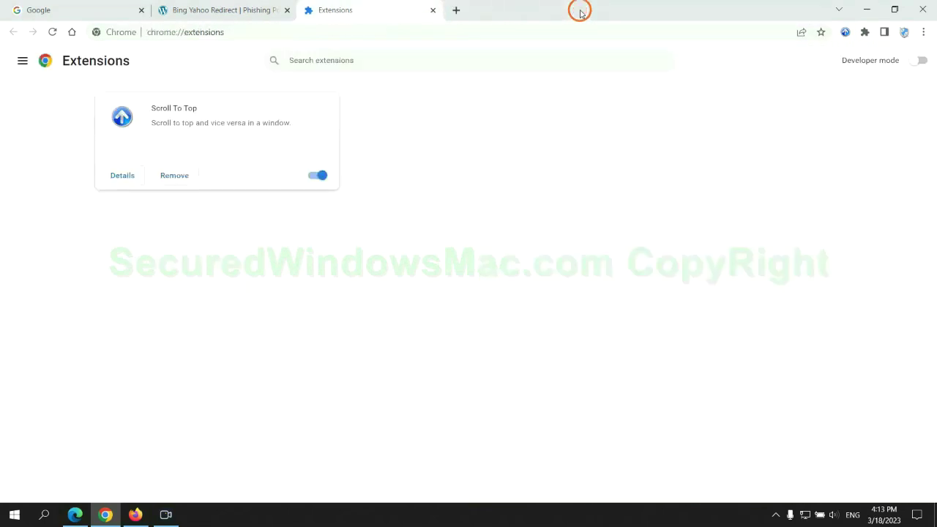
- Remove the Enhancer for YouTube™ add-on in Firefox's add-ons manager, then return to Chrome
left_click(136, 514)
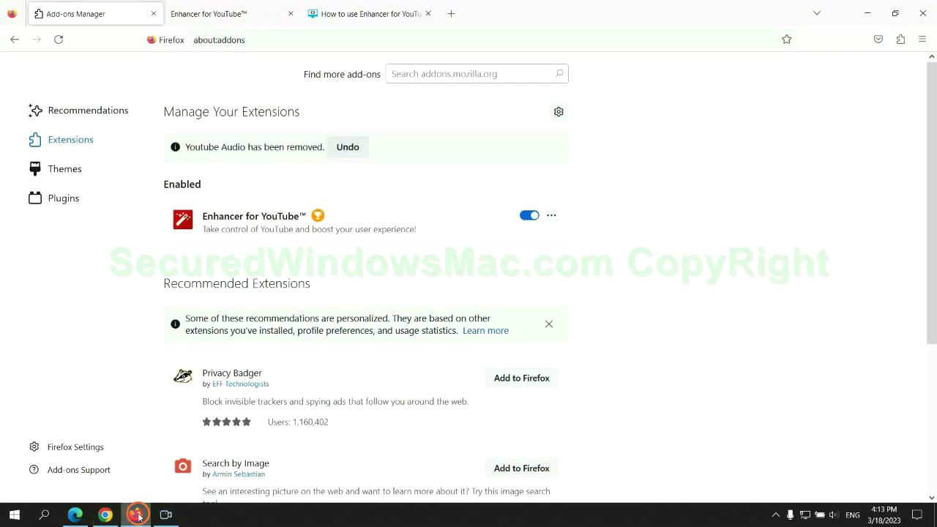
left_click(900, 40)
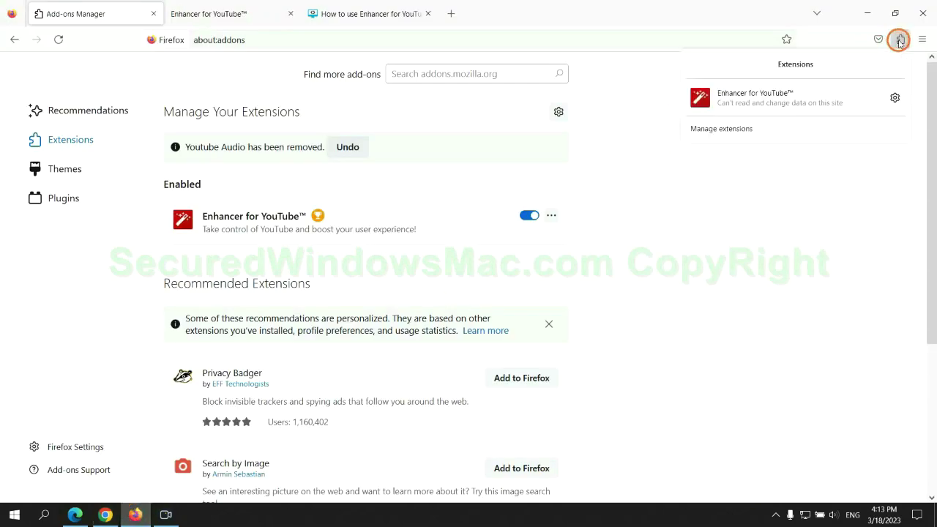
left_click(808, 125)
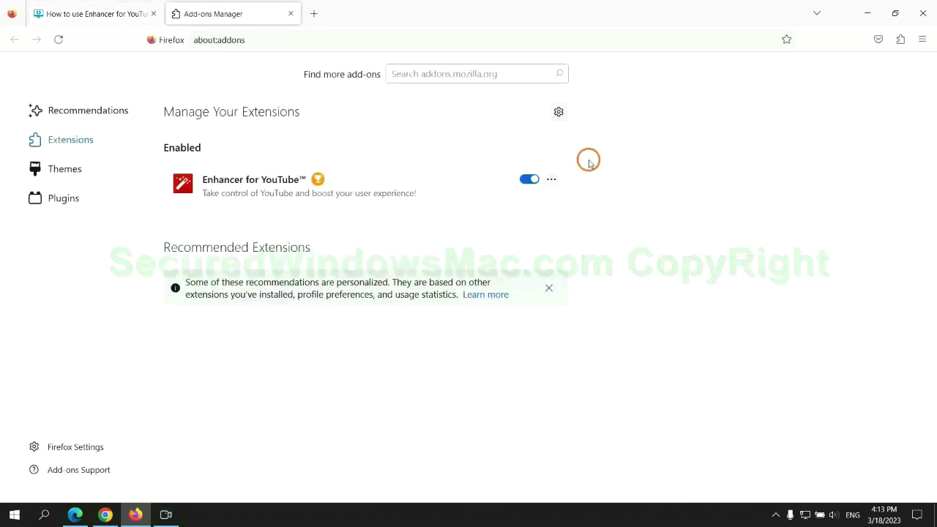
left_click(551, 179)
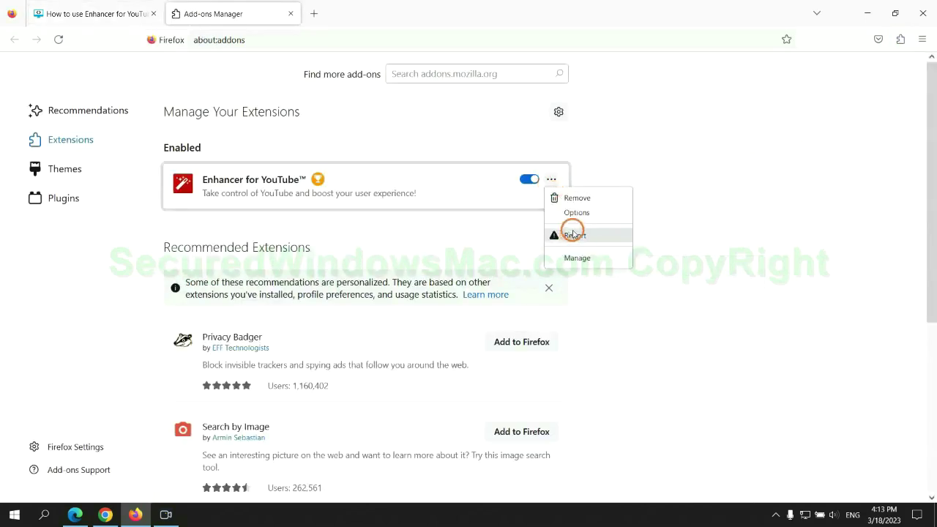
left_click(577, 199)
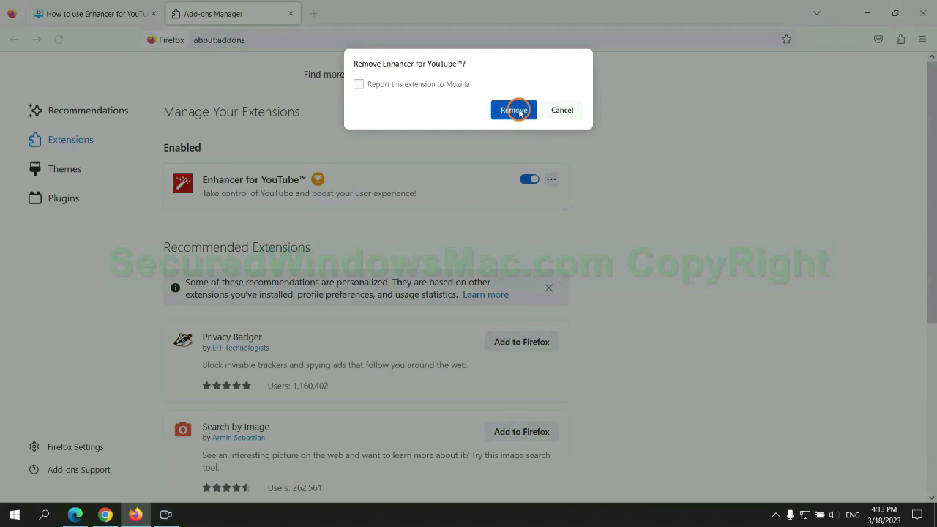
left_click(514, 110)
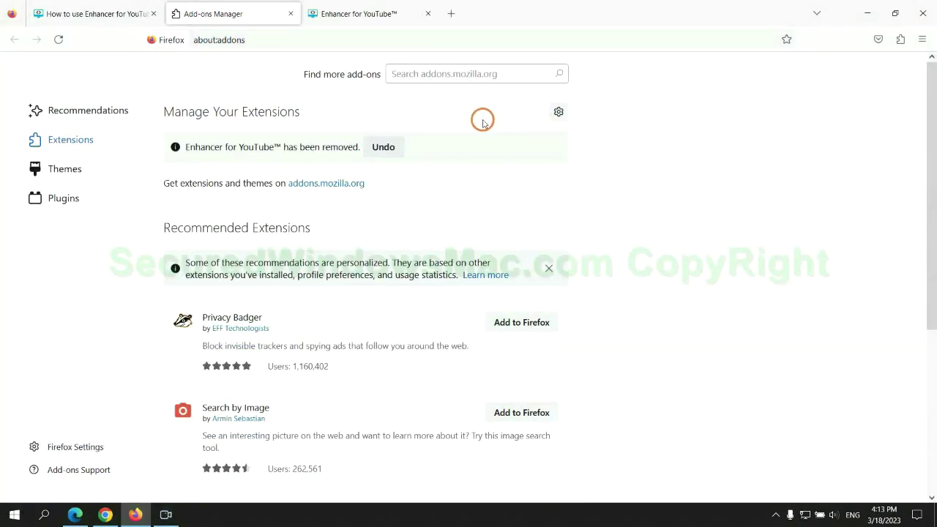
key("alt+Tab")
- Scroll the guide to the registry step and launch Registry Editor with regedit
left_click_drag(216, 206, 271, 217)
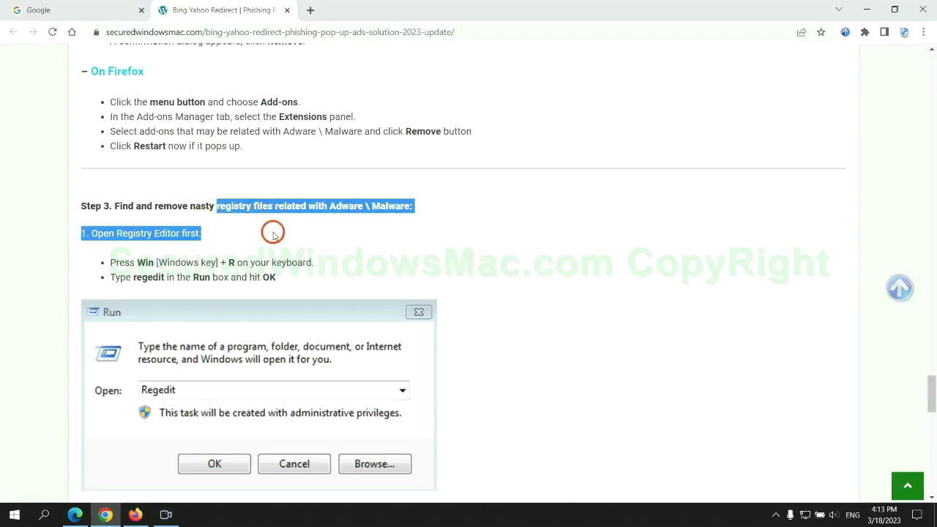
left_click(272, 233)
scroll(272, 232, "down", 2)
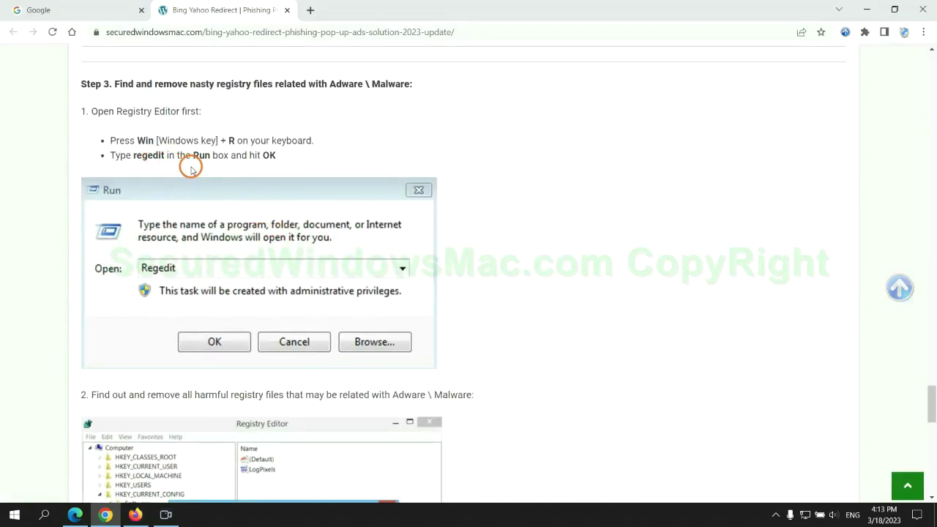
key("super+r")
type("re")
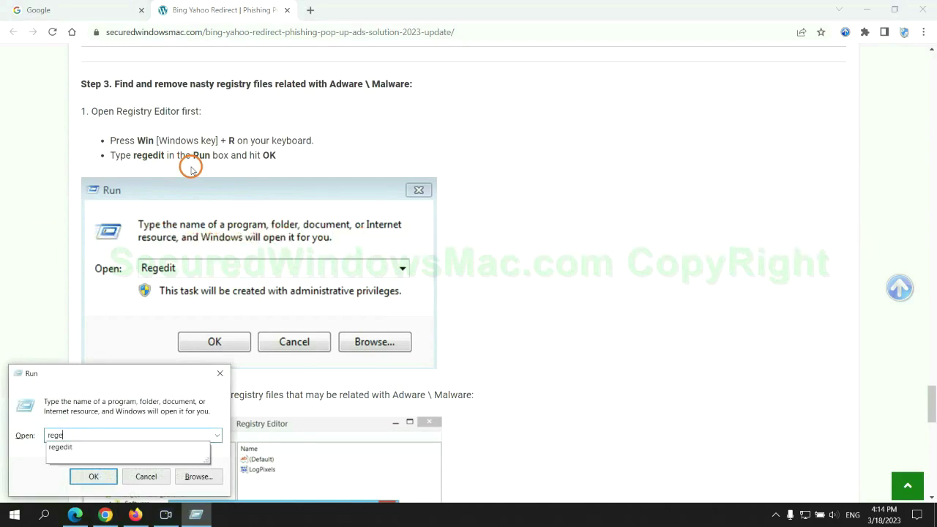
type("it")
key("Return")
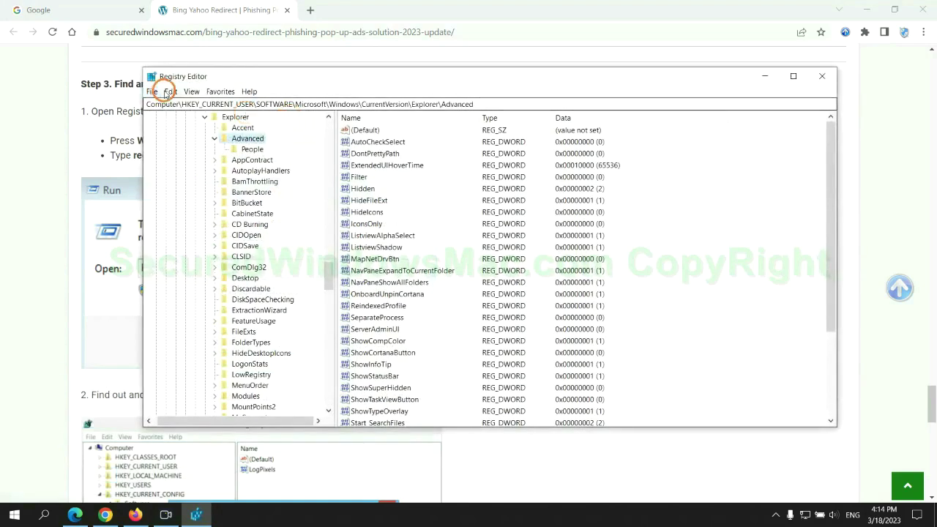
- Search the registry for 'App' and right-click the found StoreAppsOnTaskbar value
left_click(171, 92)
left_click(232, 176)
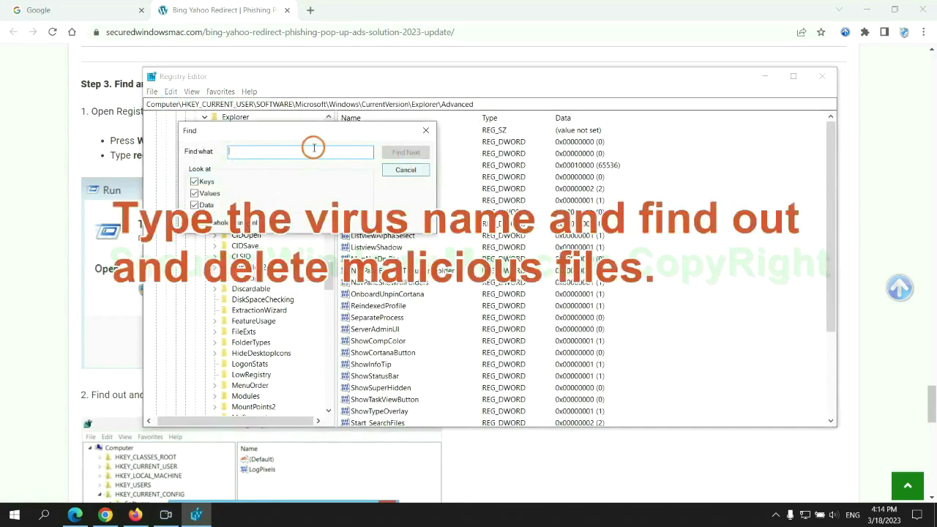
type("Apps")
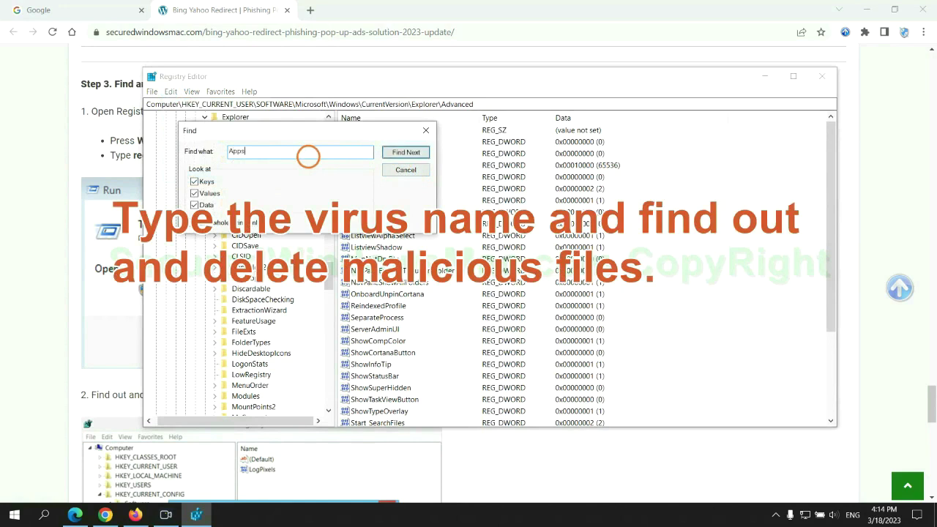
key("Return")
scroll(538, 311, "down", 2)
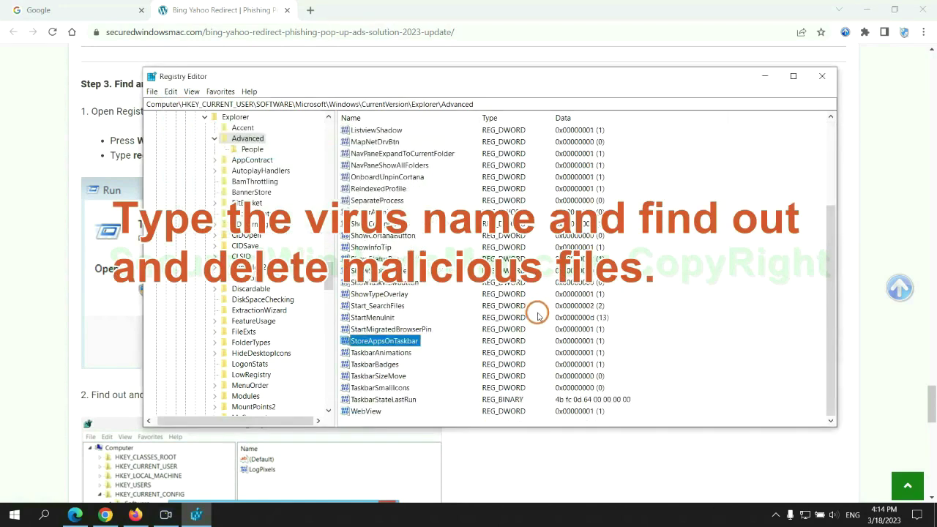
right_click(423, 342)
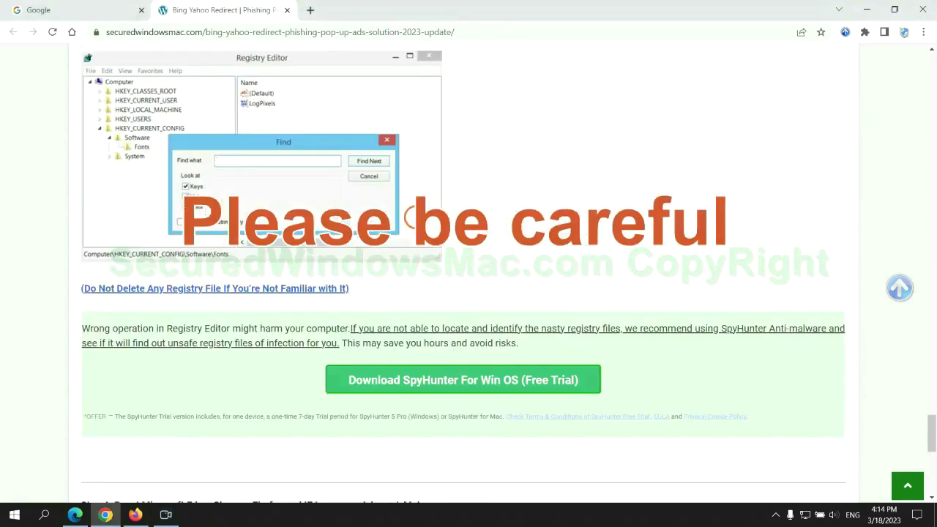
- Scroll past the registry caution to the Step 4 reset heading and clear the selection
scroll(413, 219, "down", 1)
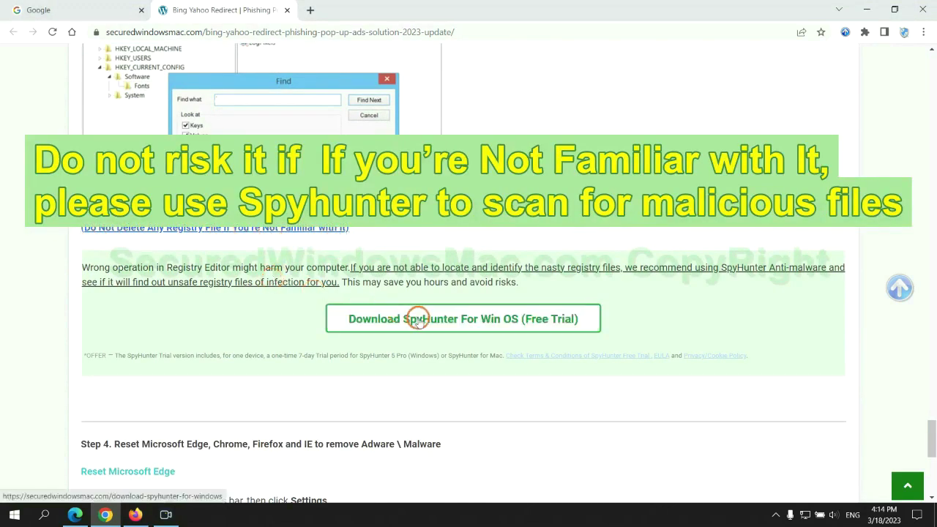
scroll(416, 318, "down", 5)
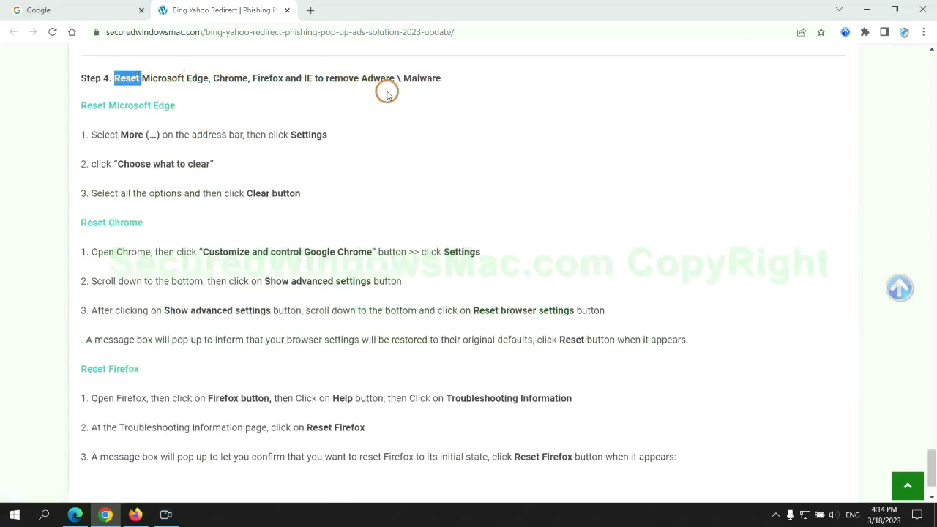
left_click(363, 106)
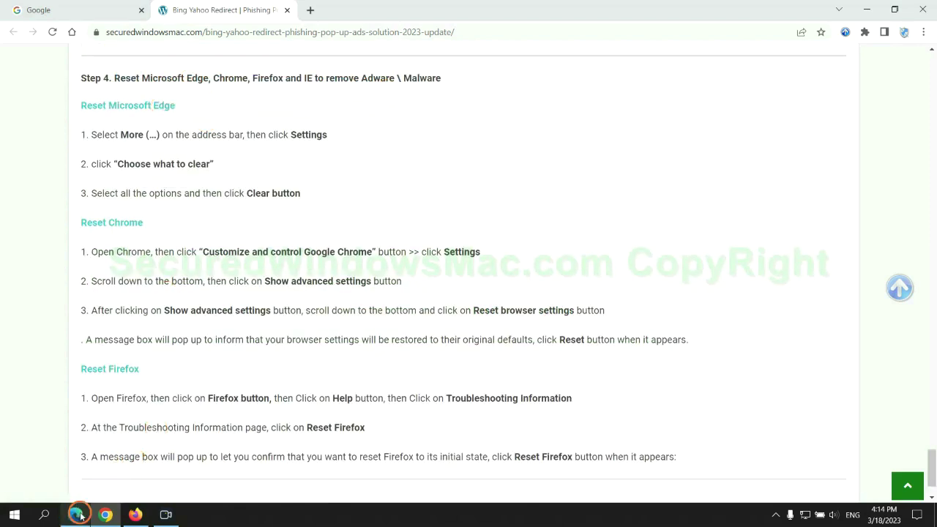
- In Edge Settings under Privacy, search, and services, bring up the Clear browsing data dialog
left_click(75, 515)
left_click(887, 34)
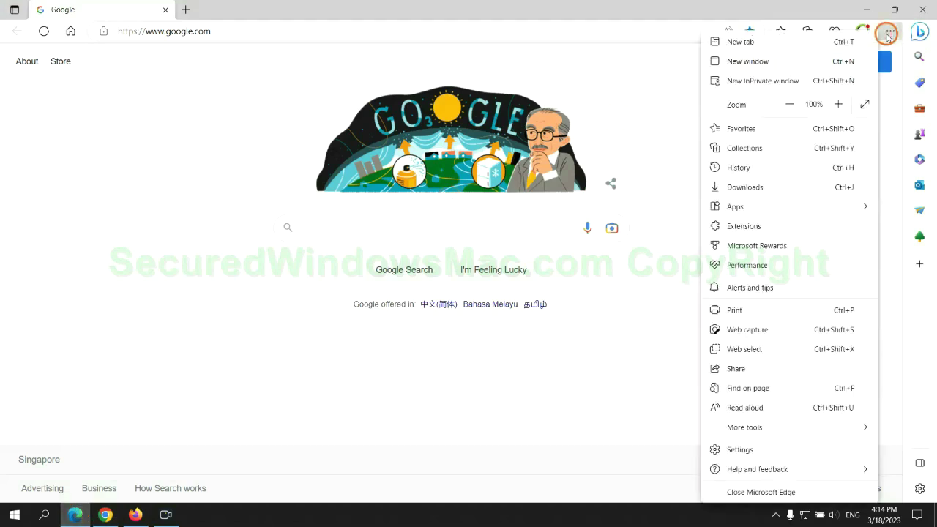
left_click(733, 449)
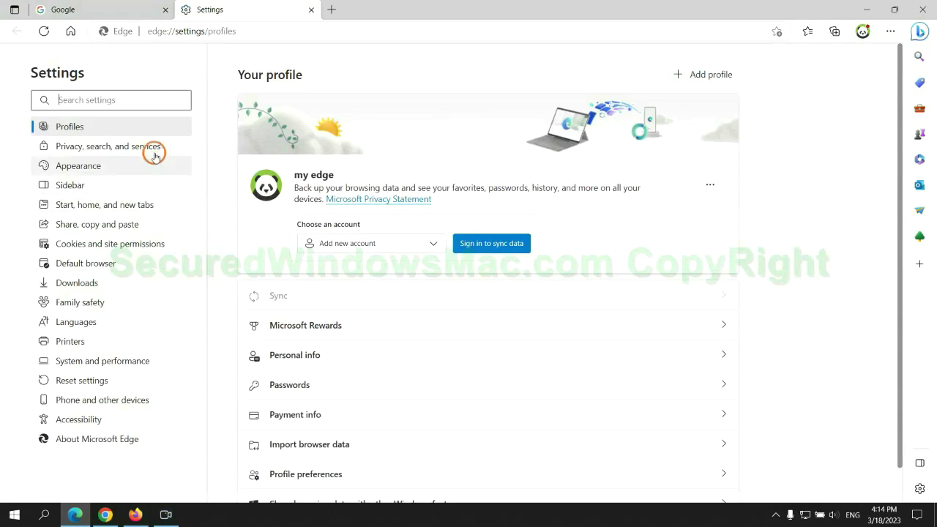
left_click(154, 152)
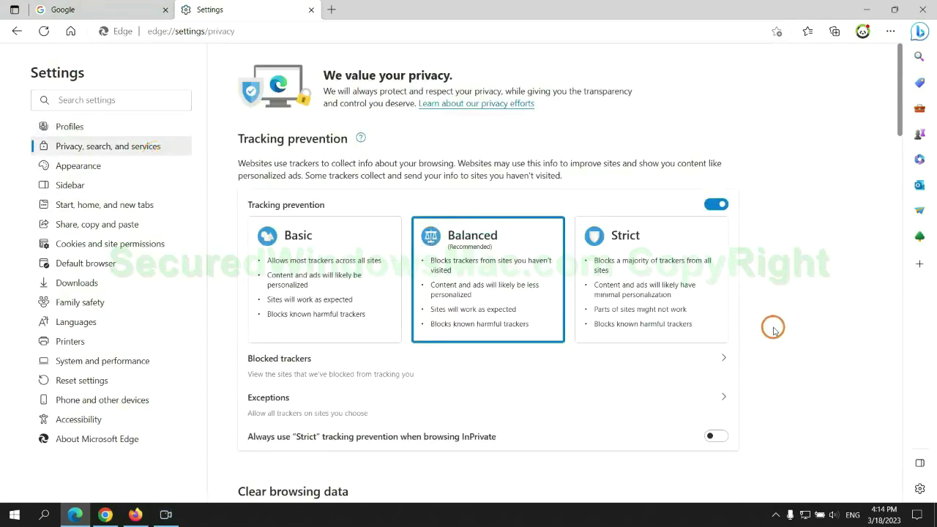
scroll(768, 322, "down", 3)
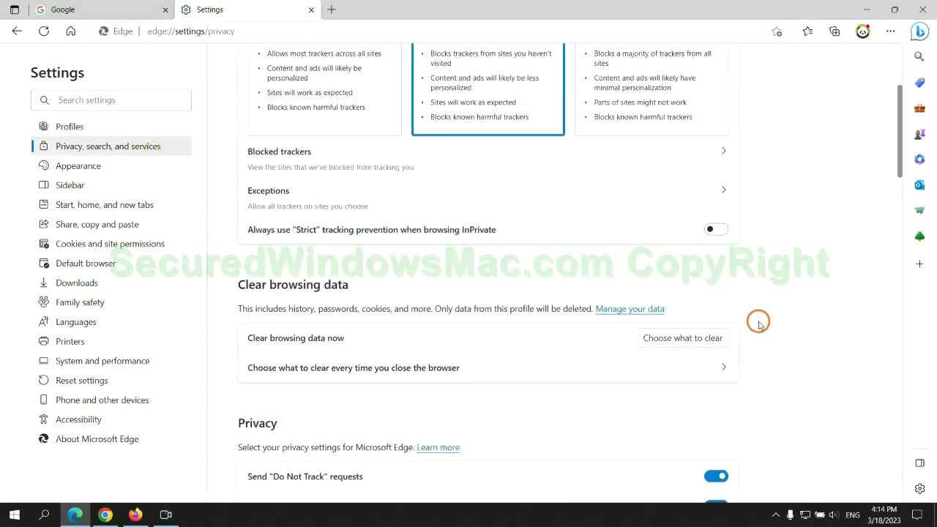
left_click(694, 339)
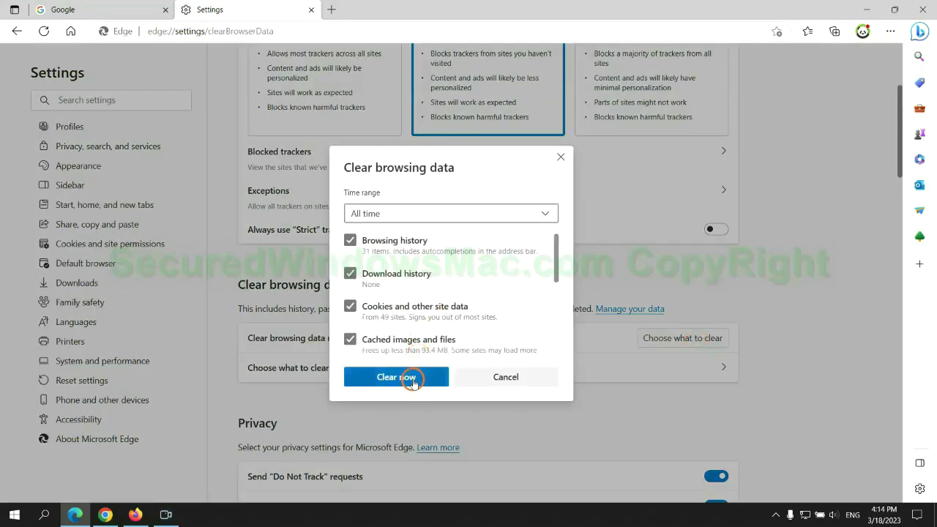
- Clear Edge's data, then bring up Chrome's restore-original-defaults confirmation from Settings
left_click(106, 514)
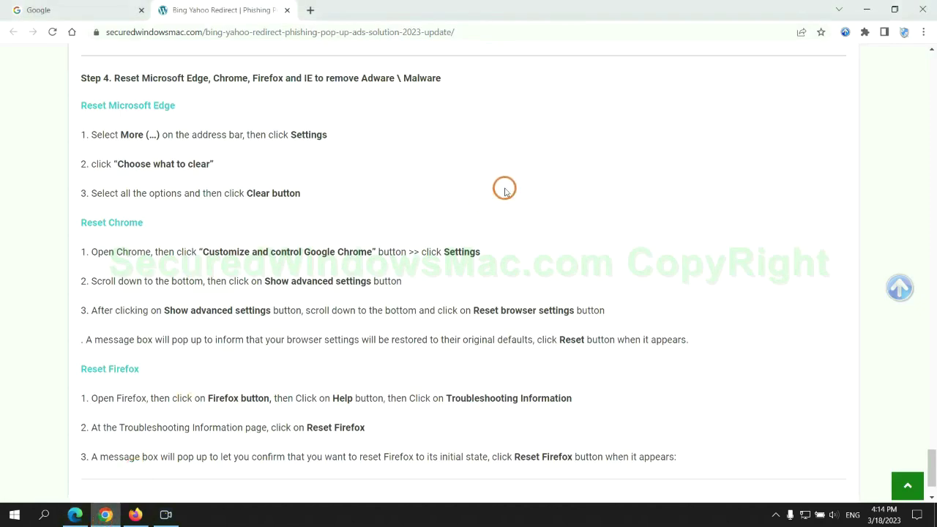
left_click(921, 32)
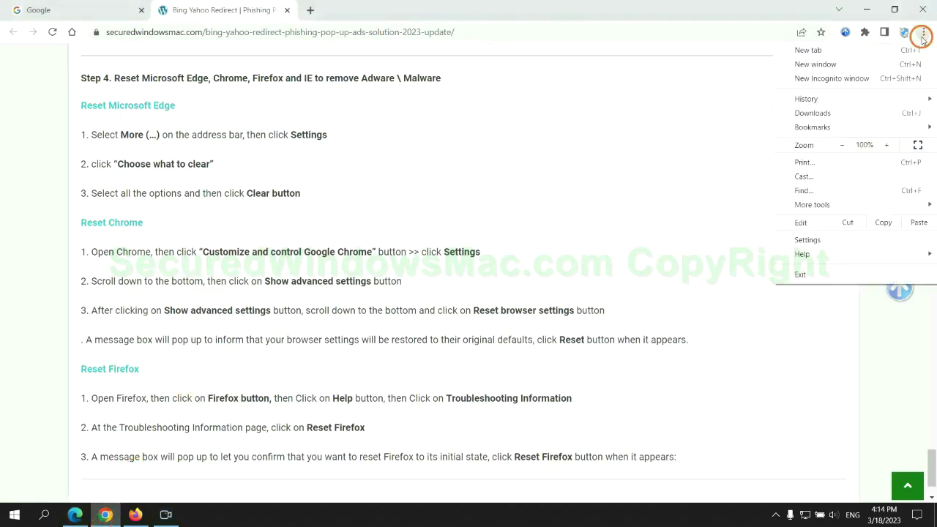
left_click(812, 239)
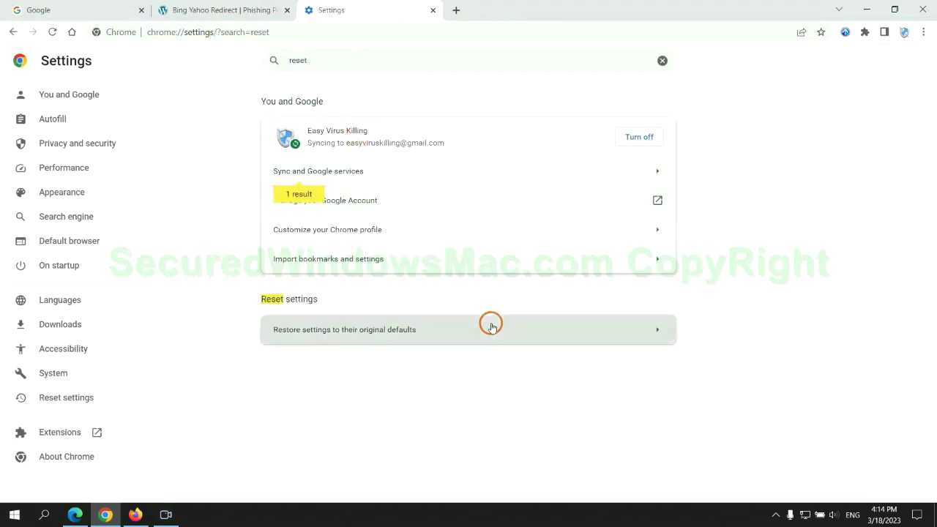
left_click(491, 326)
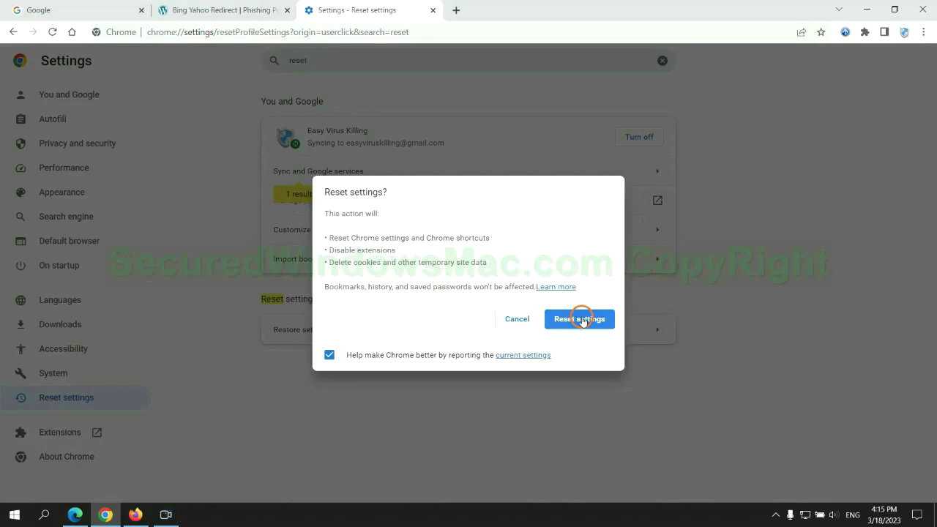
- Refresh Firefox to default settings from its Troubleshooting Information page and confirm
left_click(136, 514)
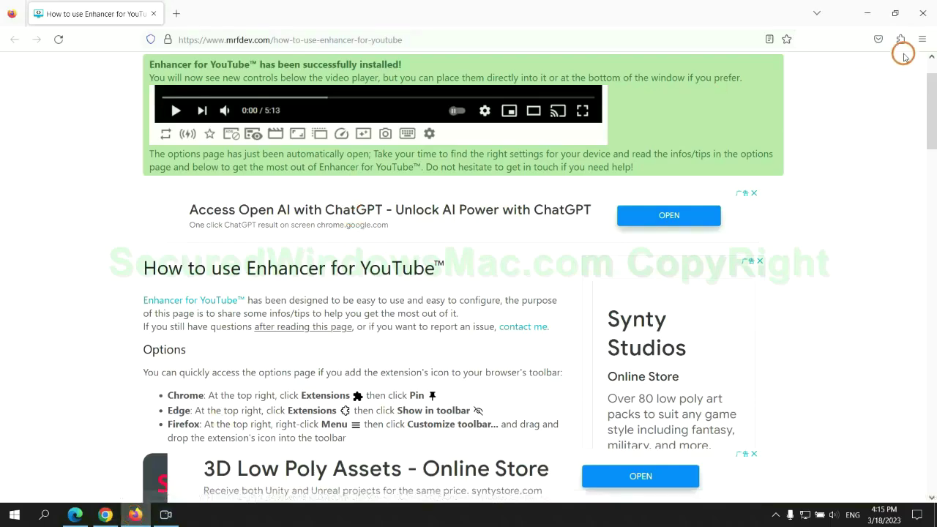
left_click(921, 38)
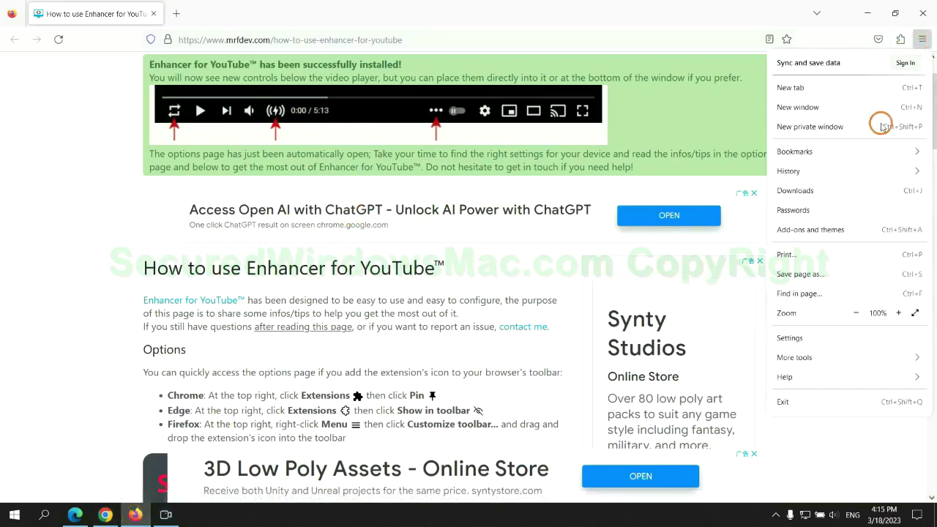
left_click(796, 375)
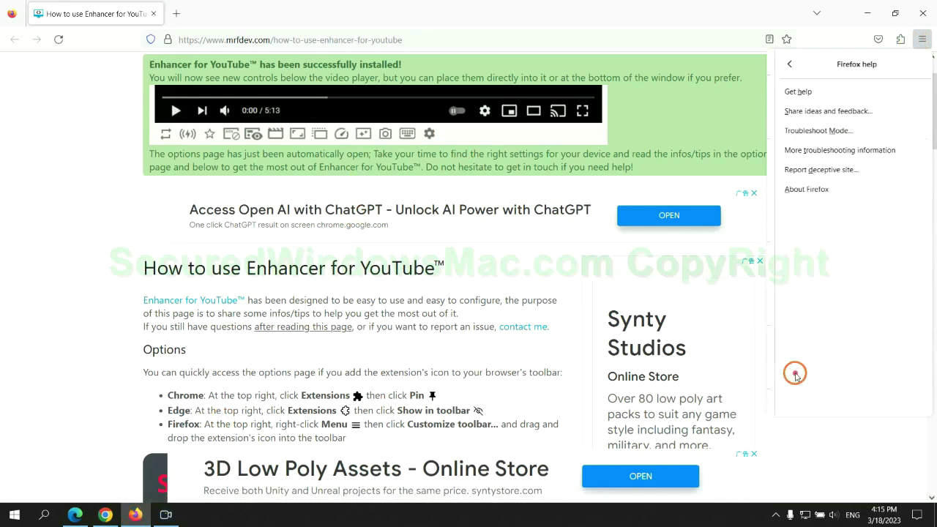
left_click(835, 150)
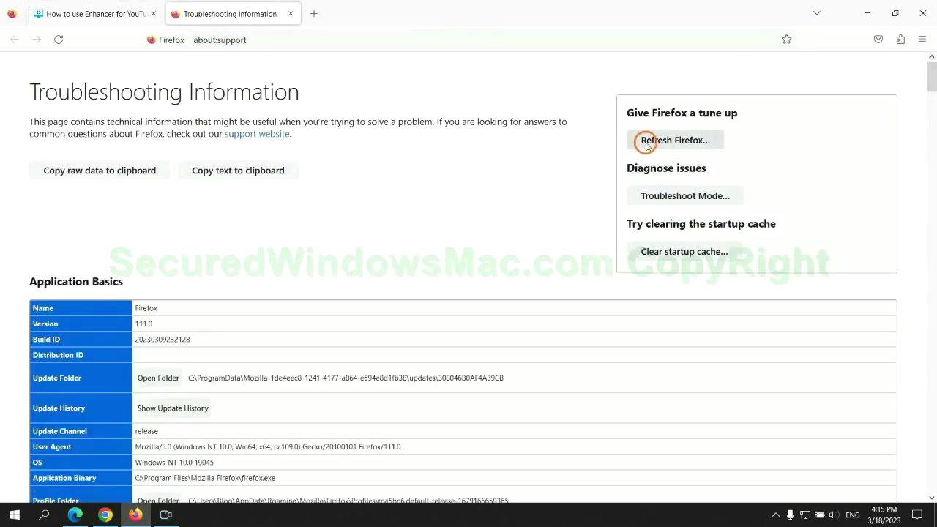
left_click(648, 141)
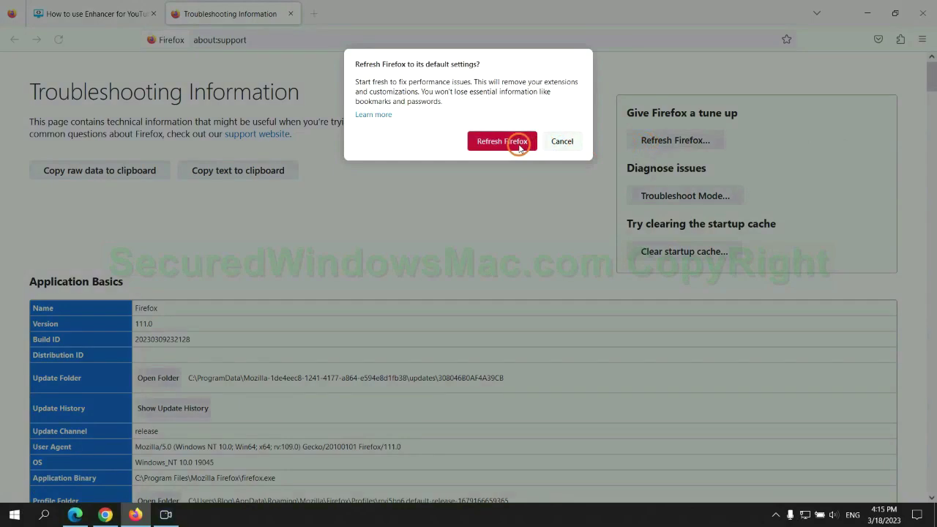
left_click(106, 515)
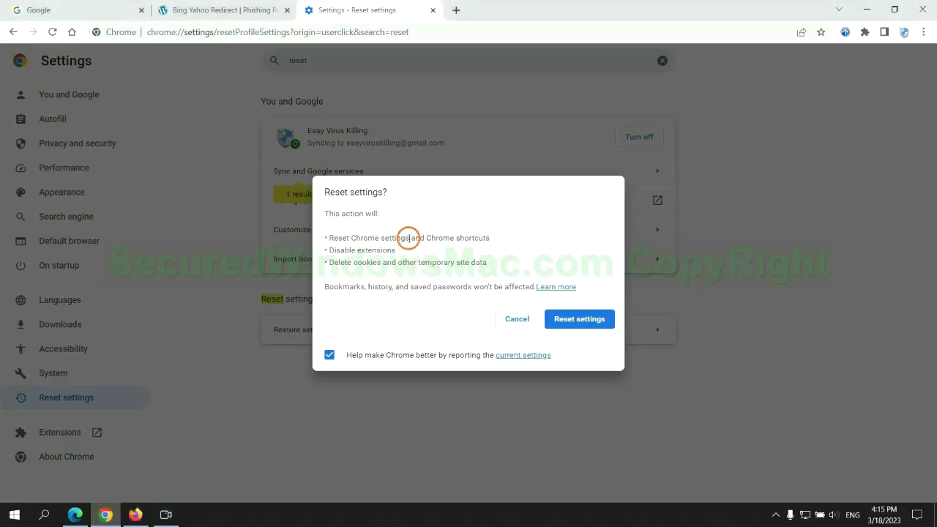